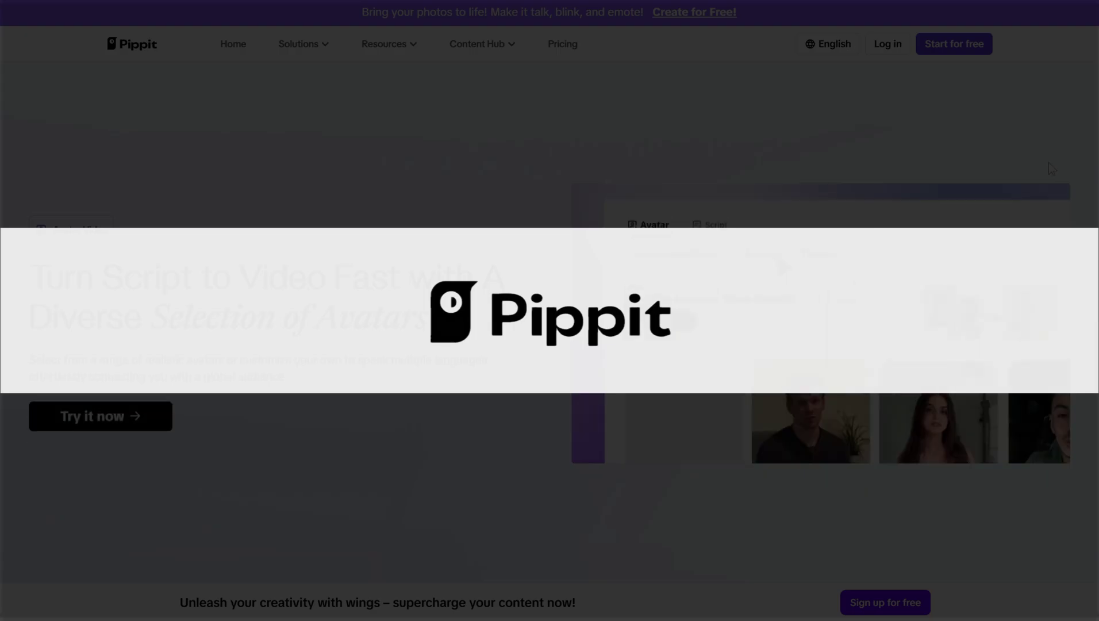
Look through the Pippit homepage's feature sections on link to video, avatar video, Image Studio and batch image creation.
{"action": "scroll", "coordinate": [1049, 162], "scroll_direction": "down", "scroll_amount": 4}
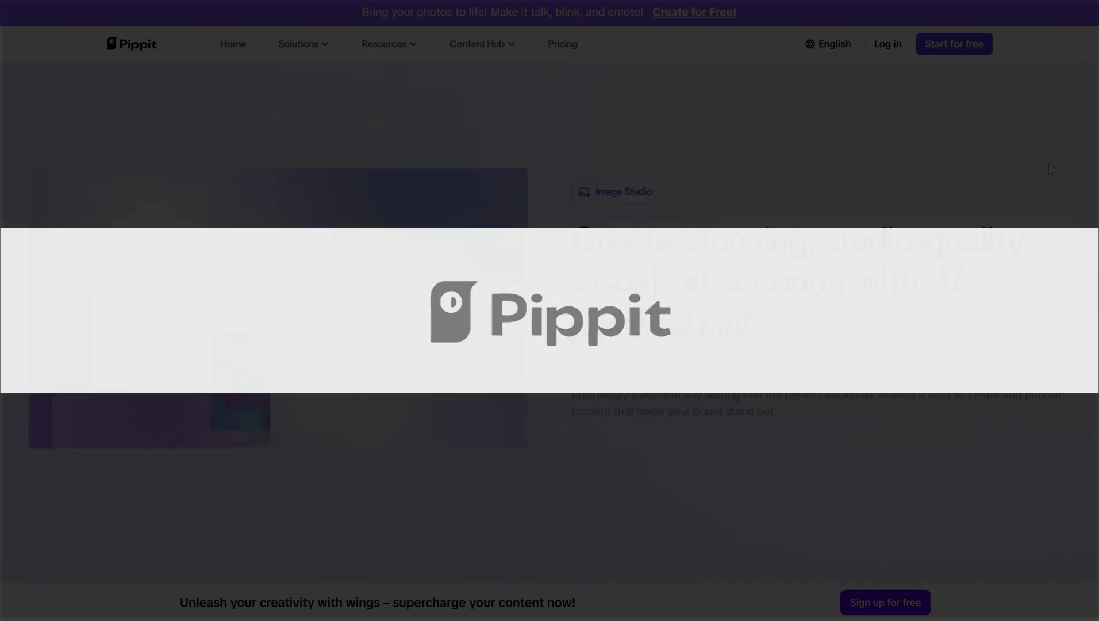
{"action": "scroll", "coordinate": [1048, 163], "scroll_direction": "down", "scroll_amount": 8}
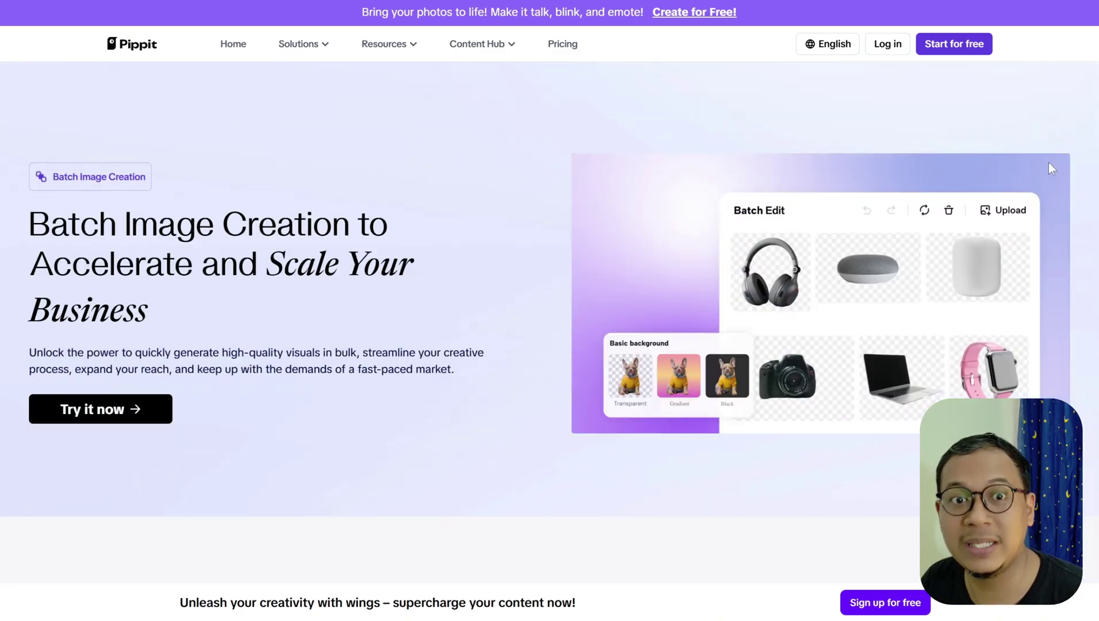
{"action": "scroll", "coordinate": [1049, 163], "scroll_direction": "down", "scroll_amount": 9}
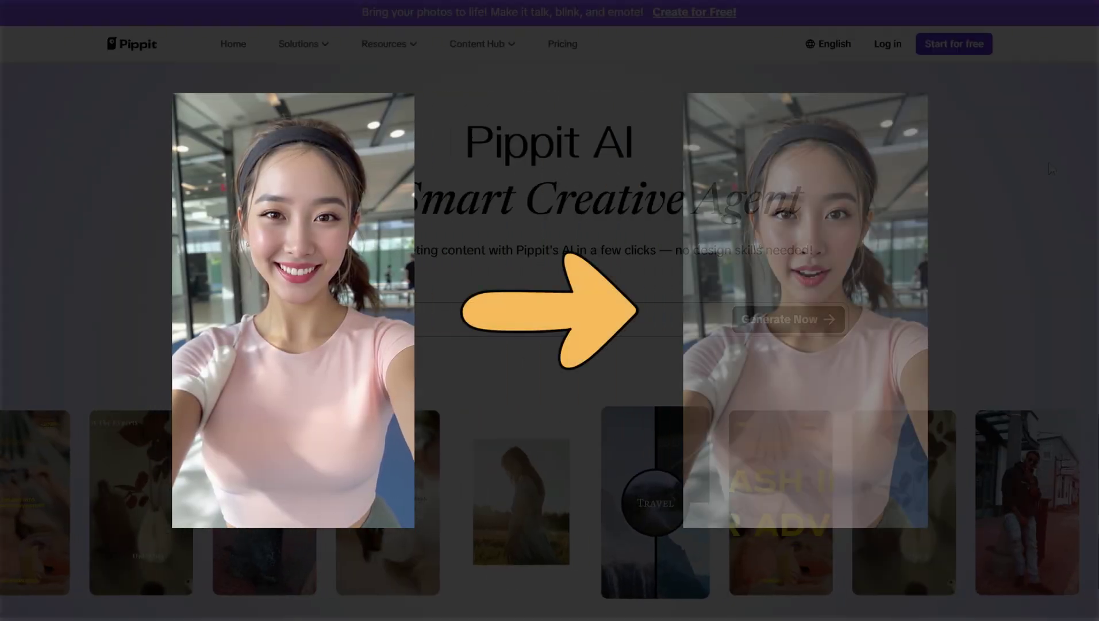
{"action": "scroll", "coordinate": [1049, 162], "scroll_direction": "down", "scroll_amount": 10}
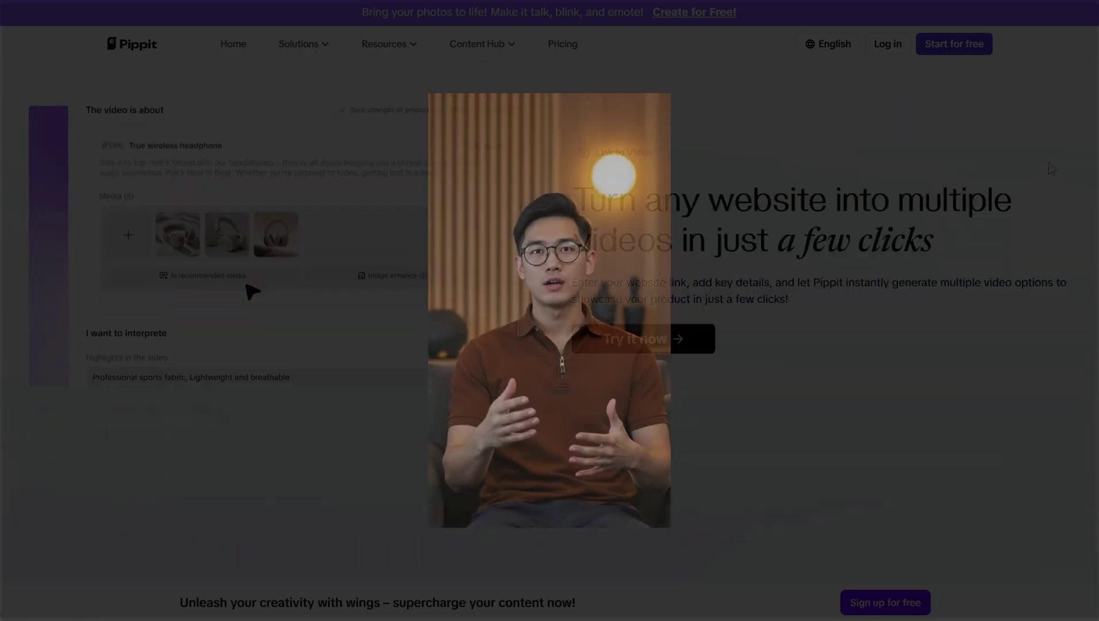
{"action": "scroll", "coordinate": [1049, 162], "scroll_direction": "down", "scroll_amount": 10}
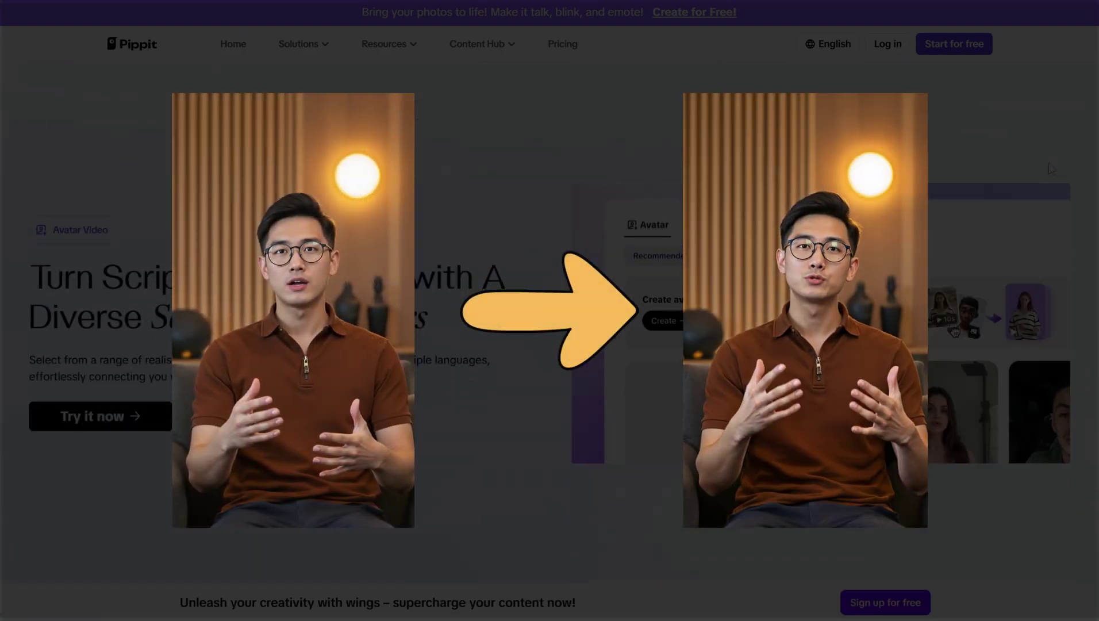
{"action": "scroll", "coordinate": [1049, 162], "scroll_direction": "down", "scroll_amount": 5}
{"action": "scroll", "coordinate": [1048, 162], "scroll_direction": "down", "scroll_amount": 4}
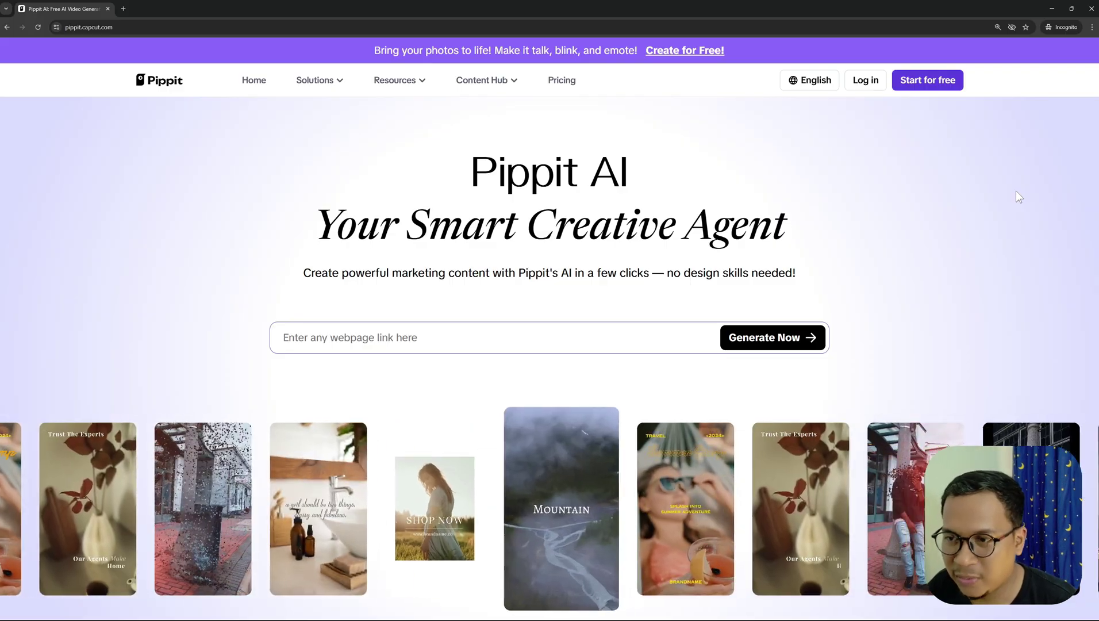
{"action": "scroll", "coordinate": [1016, 191], "scroll_direction": "down", "scroll_amount": 10}
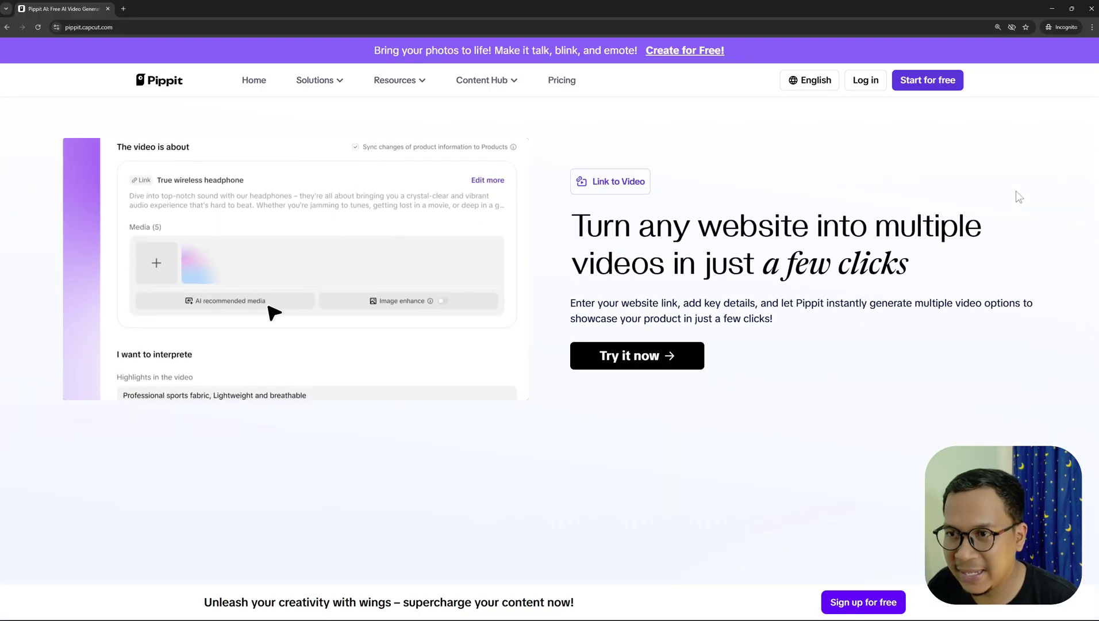
{"action": "scroll", "coordinate": [1017, 195], "scroll_direction": "down", "scroll_amount": 5}
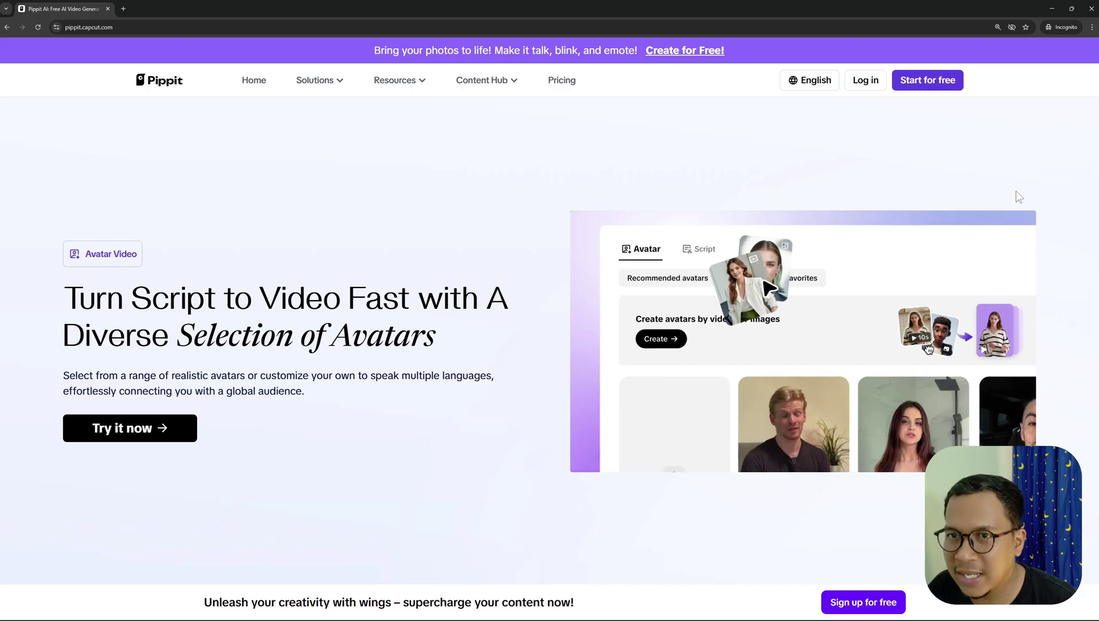
{"action": "scroll", "coordinate": [1018, 196], "scroll_direction": "down", "scroll_amount": 5}
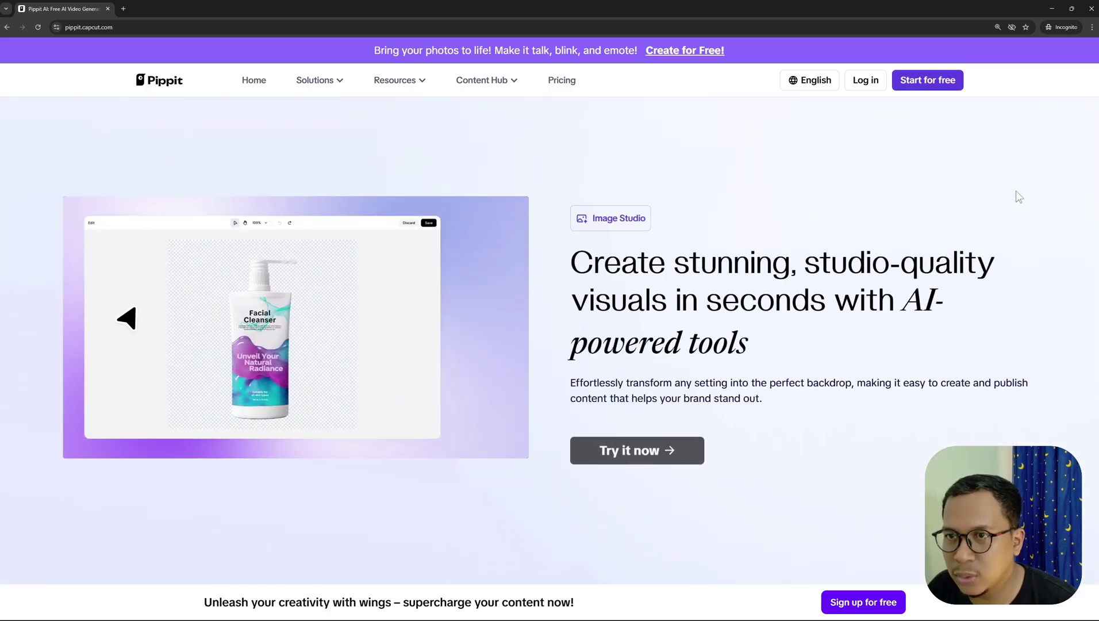
{"action": "scroll", "coordinate": [1019, 197], "scroll_direction": "down", "scroll_amount": 5}
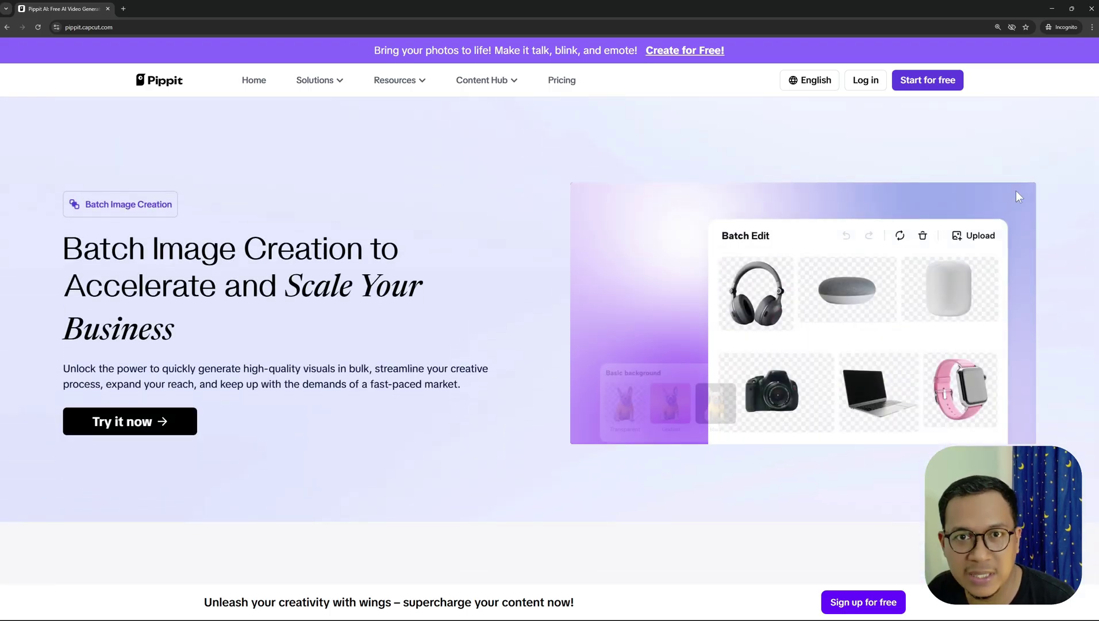
{"action": "scroll", "coordinate": [1016, 196], "scroll_direction": "down", "scroll_amount": 5}
{"action": "scroll", "coordinate": [1015, 194], "scroll_direction": "down", "scroll_amount": 1}
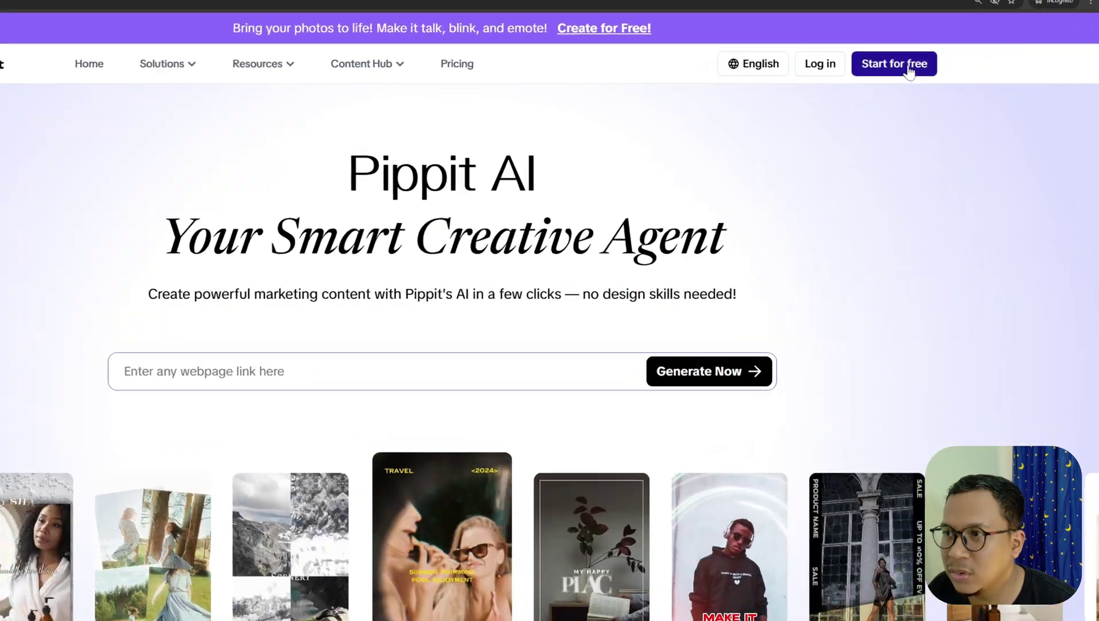
Start signing up for Pippit with the free option.
{"action": "left_click", "coordinate": [942, 80]}
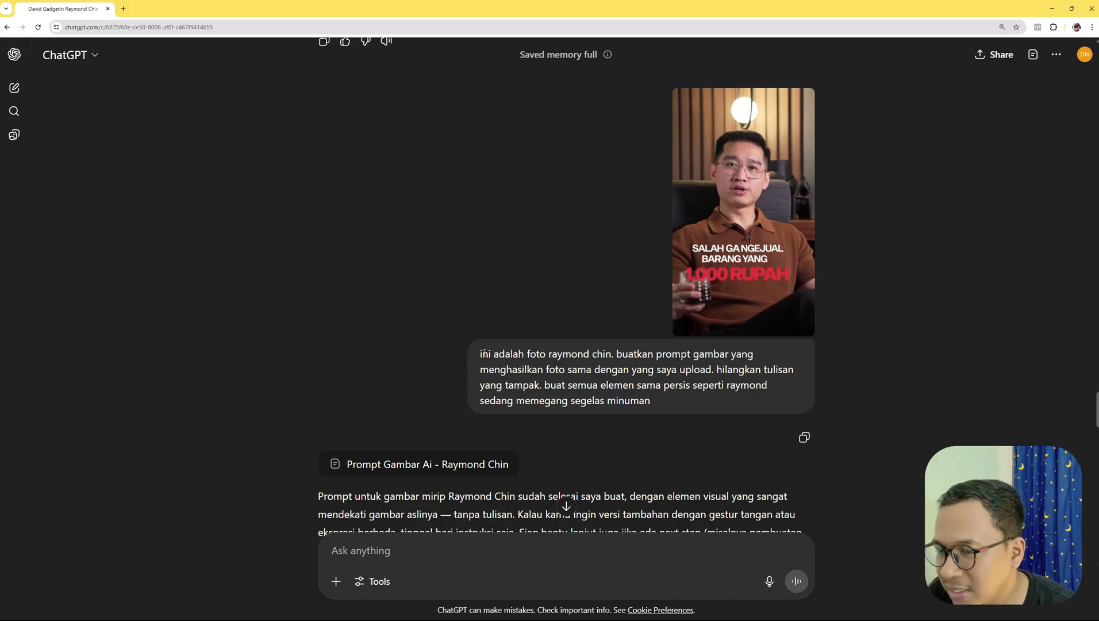
Read the image-prompt request written under the uploaded portrait of the man in the brown polo shirt.
{"action": "left_click_drag", "start_coordinate": [484, 353], "coordinate": [803, 367]}
{"action": "left_click", "coordinate": [618, 354]}
{"action": "left_click", "coordinate": [656, 377]}
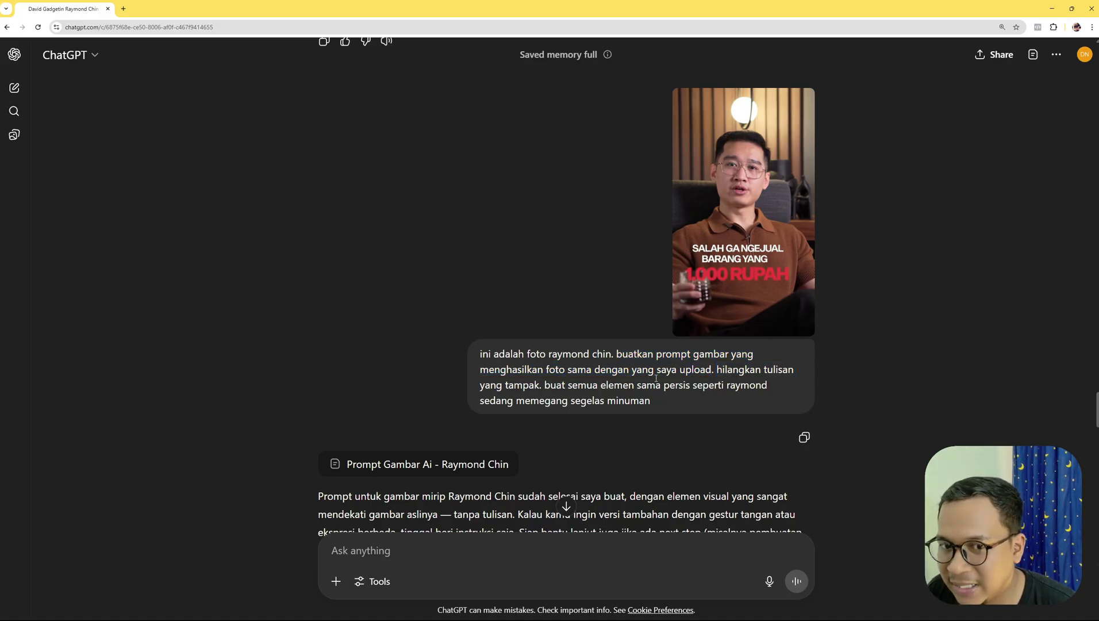
Open the generated "Prompt Gambar Ai" document and copy its prompt paragraph describing the young East Asian man.
{"action": "left_click", "coordinate": [425, 471]}
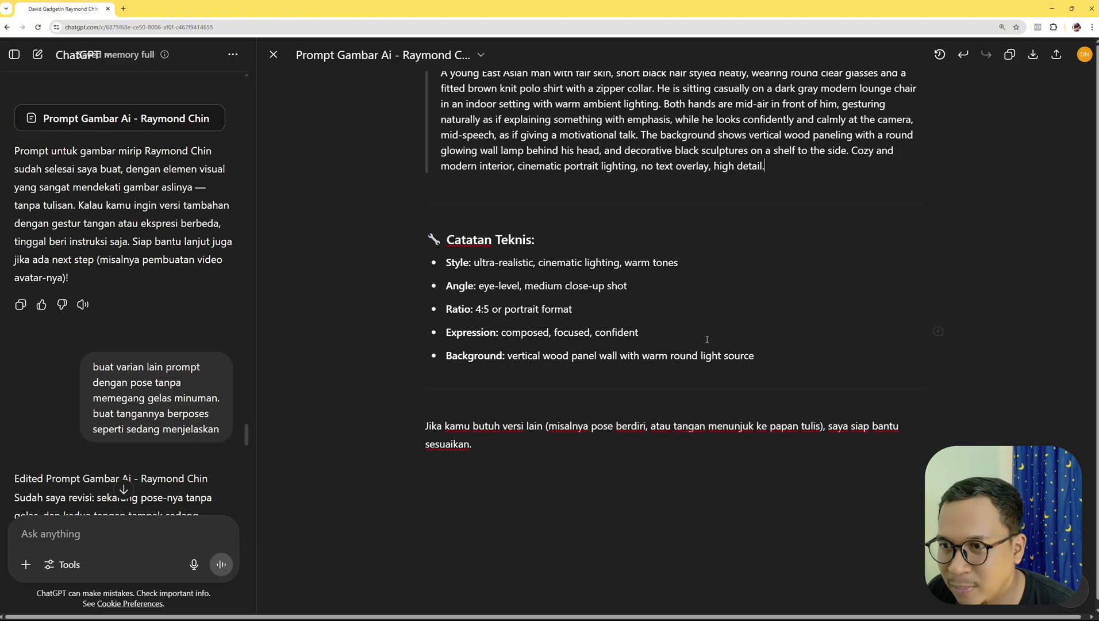
{"action": "scroll", "coordinate": [144, 275], "scroll_direction": "down", "scroll_amount": 2}
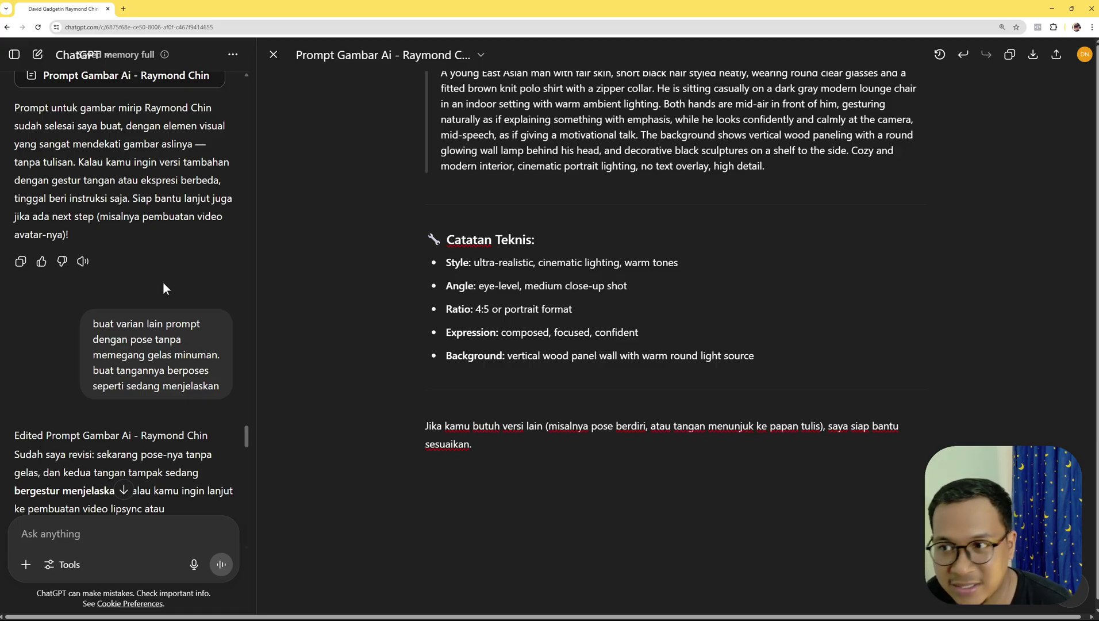
{"action": "scroll", "coordinate": [164, 285], "scroll_direction": "down", "scroll_amount": 2}
{"action": "scroll", "coordinate": [163, 285], "scroll_direction": "up", "scroll_amount": 3}
{"action": "scroll", "coordinate": [652, 302], "scroll_direction": "up", "scroll_amount": 4}
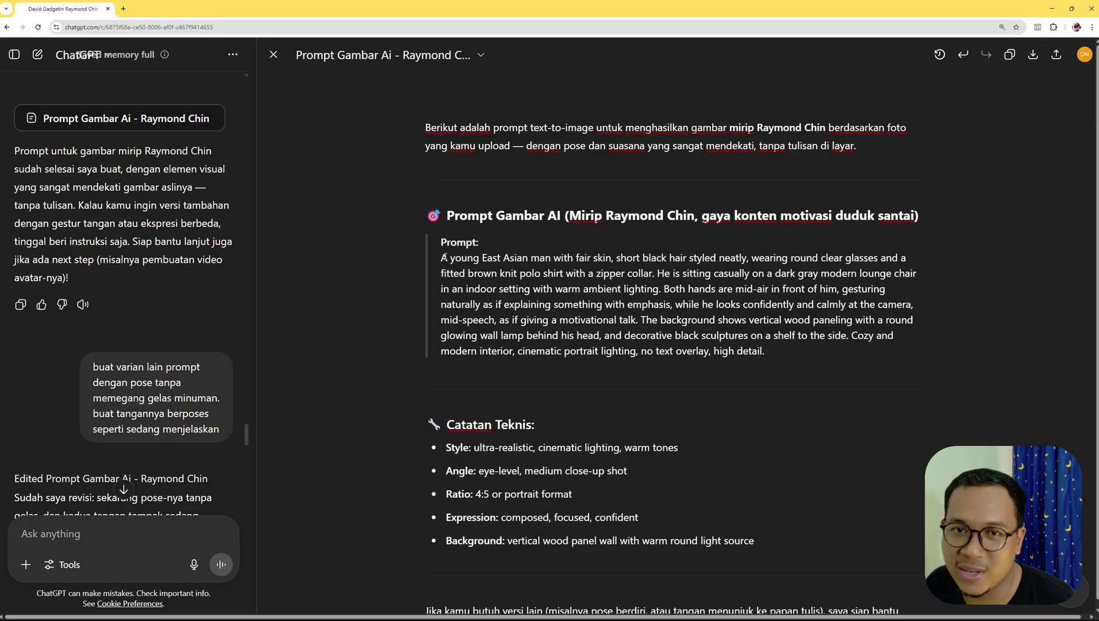
{"action": "triple_click", "coordinate": [445, 257]}
{"action": "key", "text": "ctrl+c"}
{"action": "left_click", "coordinate": [167, 323]}
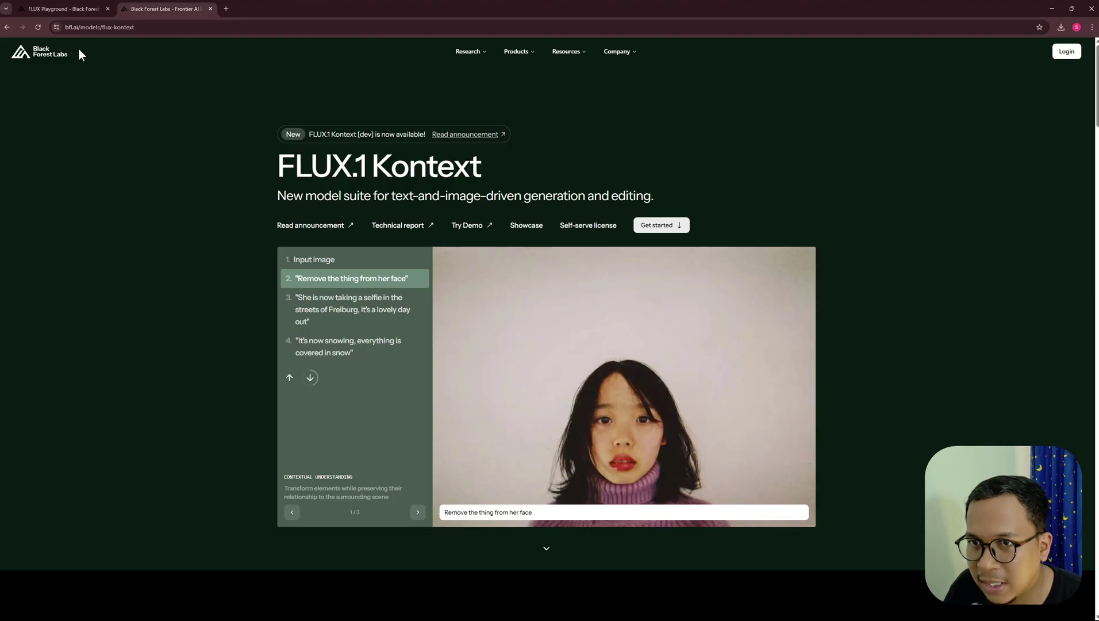
From the FLUX.1 Kontext page, open the Playground for the [max] model and go to image generation.
{"action": "left_click_drag", "start_coordinate": [65, 27], "coordinate": [98, 27]}
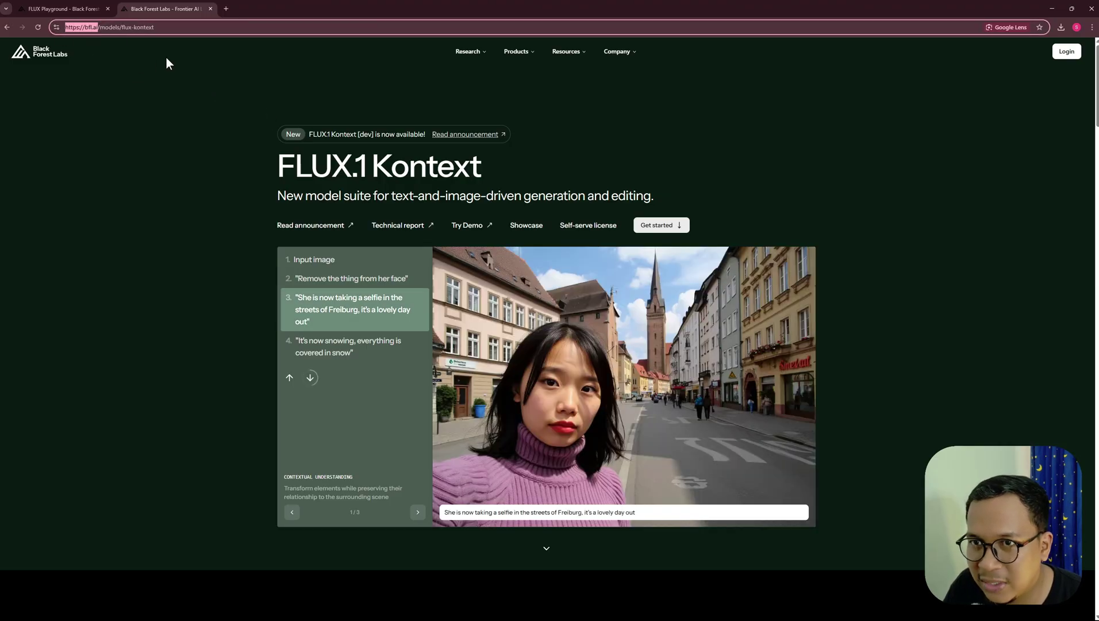
{"action": "left_click", "coordinate": [252, 68]}
{"action": "left_click", "coordinate": [659, 225]}
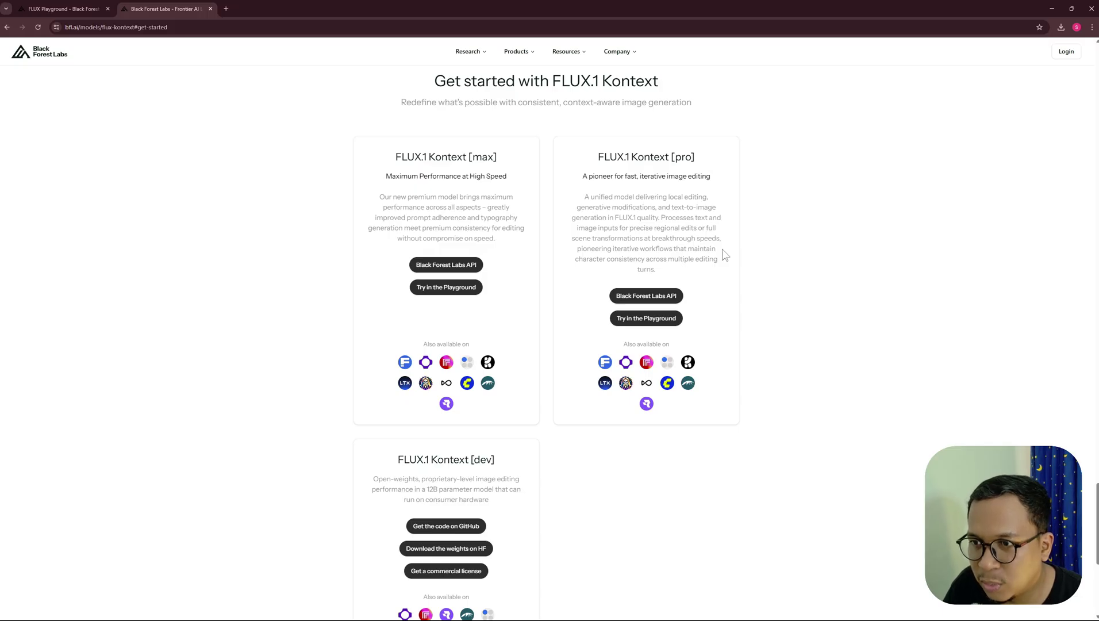
{"action": "left_click", "coordinate": [446, 287]}
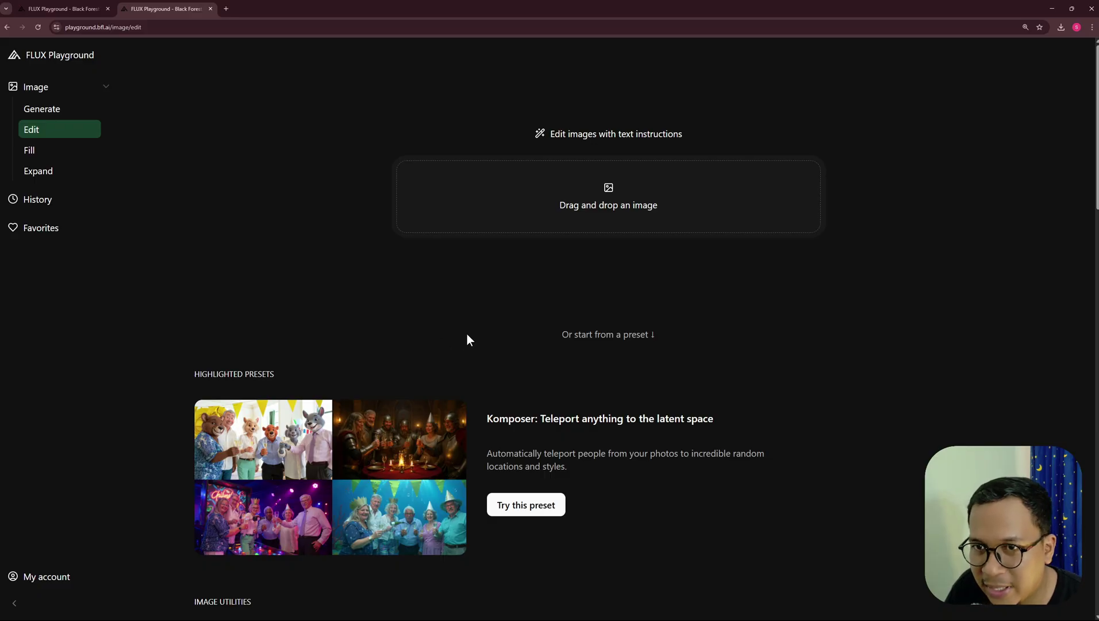
{"action": "left_click", "coordinate": [60, 111]}
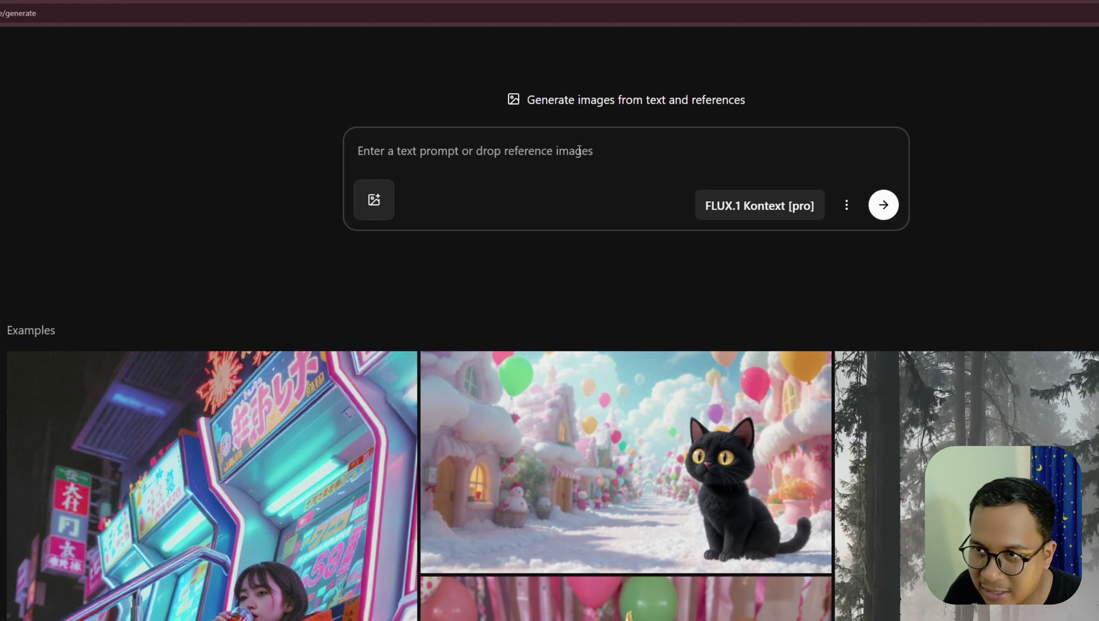
Paste the copied East Asian man prompt as the image prompt and choose the FLUX1.1 [pro] Ultra model.
{"action": "key", "text": "ctrl+v"}
{"action": "left_click", "coordinate": [786, 204]}
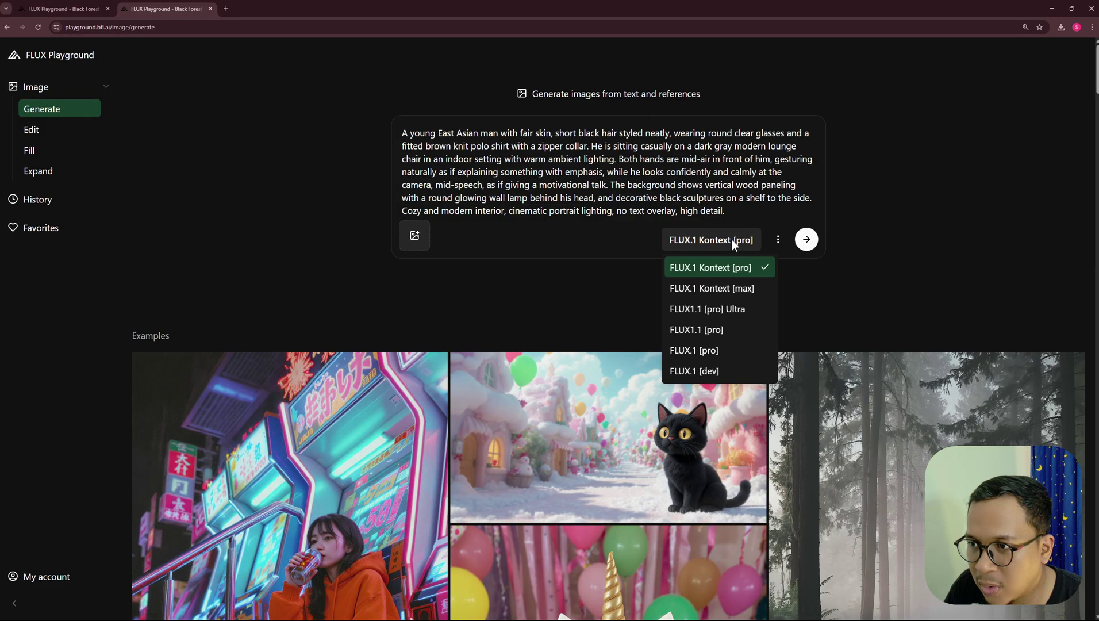
{"action": "left_click", "coordinate": [735, 313]}
Set the aspect ratio to 9:16 and the batch size to 1, and generate the portrait image.
{"action": "left_click", "coordinate": [778, 239]}
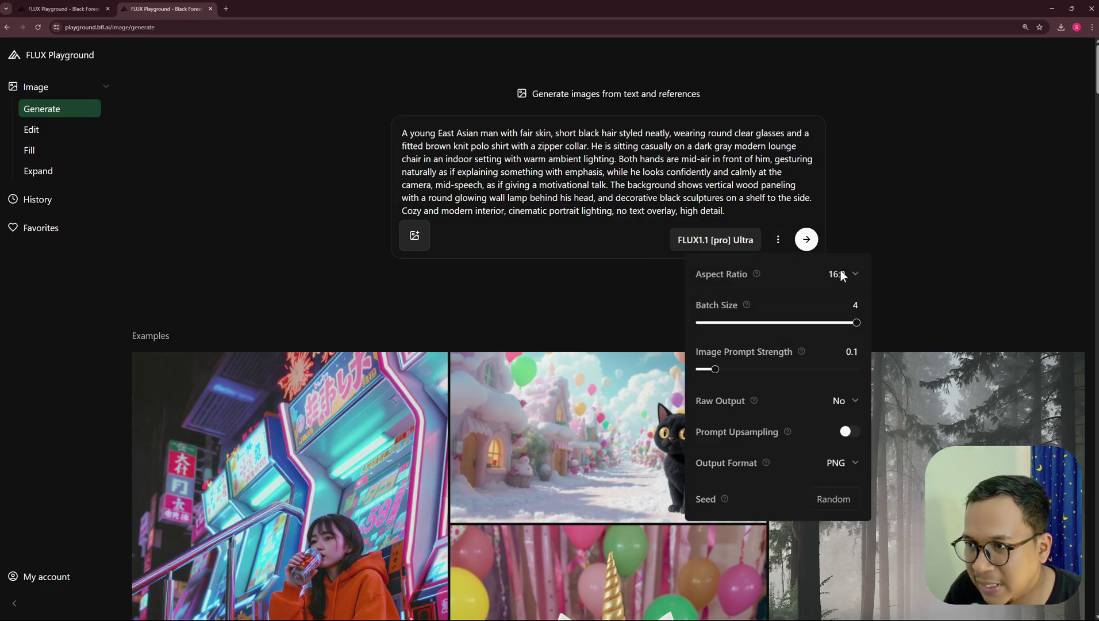
{"action": "left_click", "coordinate": [841, 273]}
{"action": "left_click", "coordinate": [849, 408]}
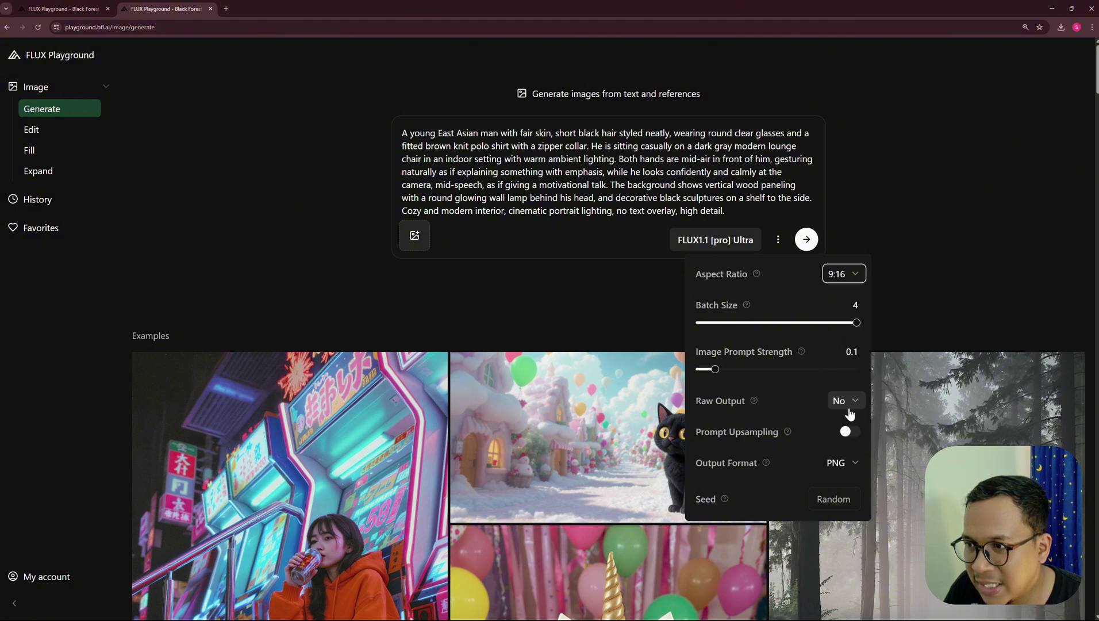
{"action": "left_click_drag", "start_coordinate": [856, 323], "coordinate": [747, 324]}
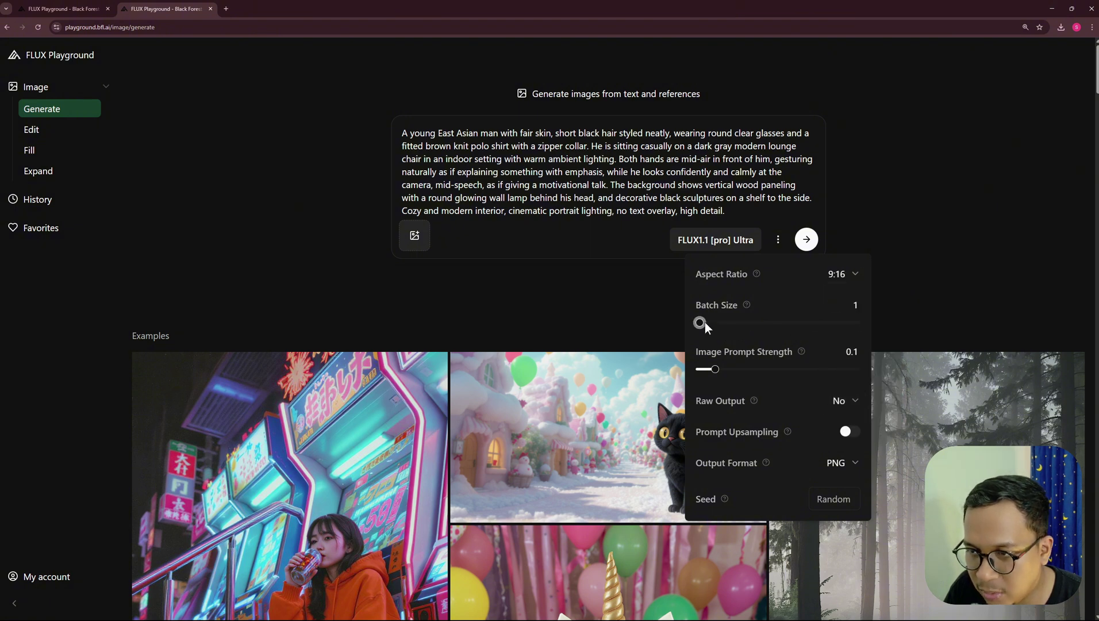
{"action": "left_click", "coordinate": [778, 239]}
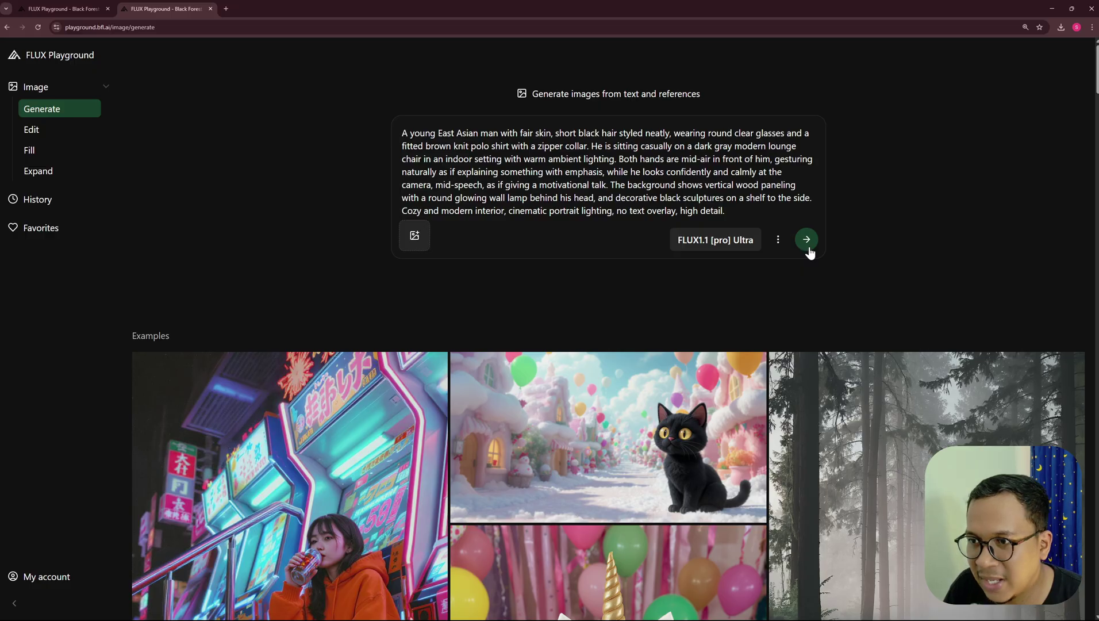
{"action": "left_click", "coordinate": [806, 239]}
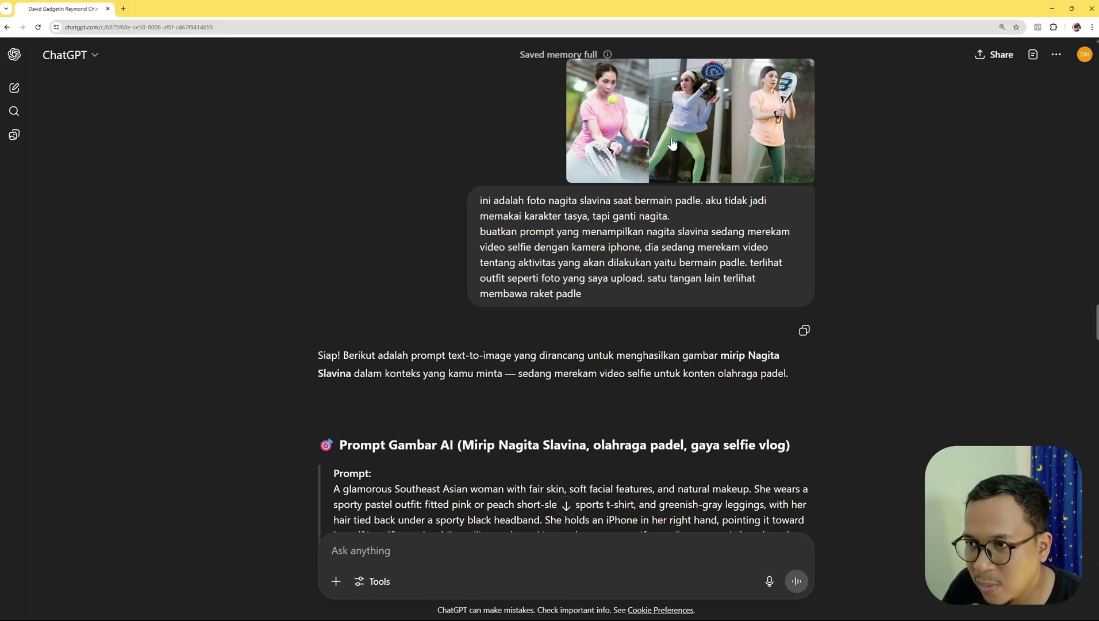
Read the ChatGPT request under the padel photos asking for a selfie-video image prompt, and look over the earlier conversation.
{"action": "left_click_drag", "start_coordinate": [498, 200], "coordinate": [616, 234]}
{"action": "left_click", "coordinate": [729, 266]}
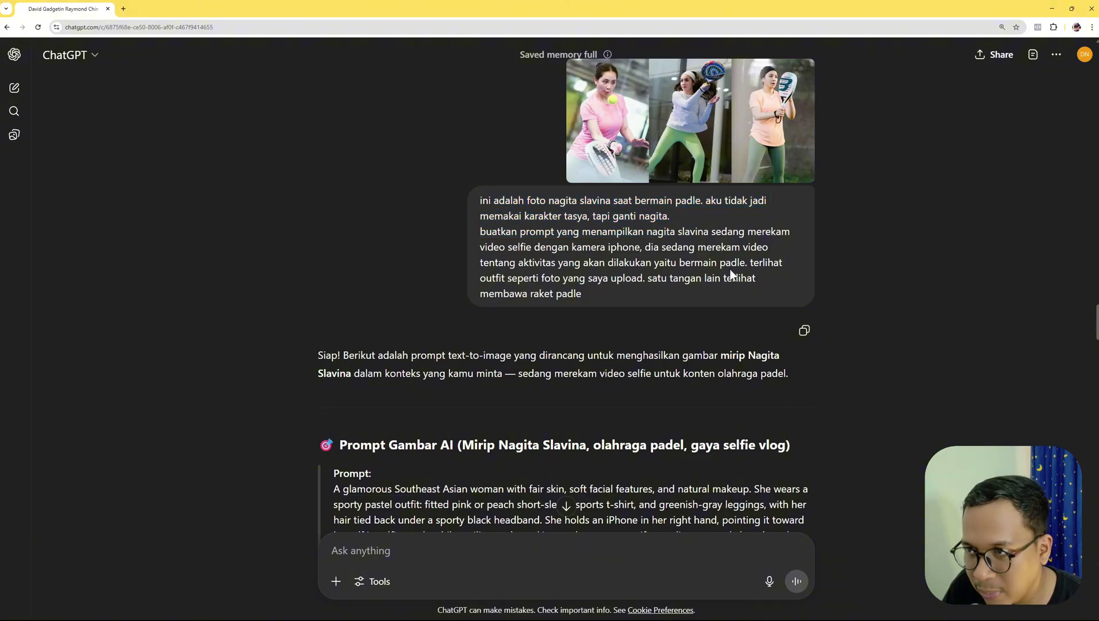
{"action": "scroll", "coordinate": [900, 241], "scroll_direction": "up", "scroll_amount": 15}
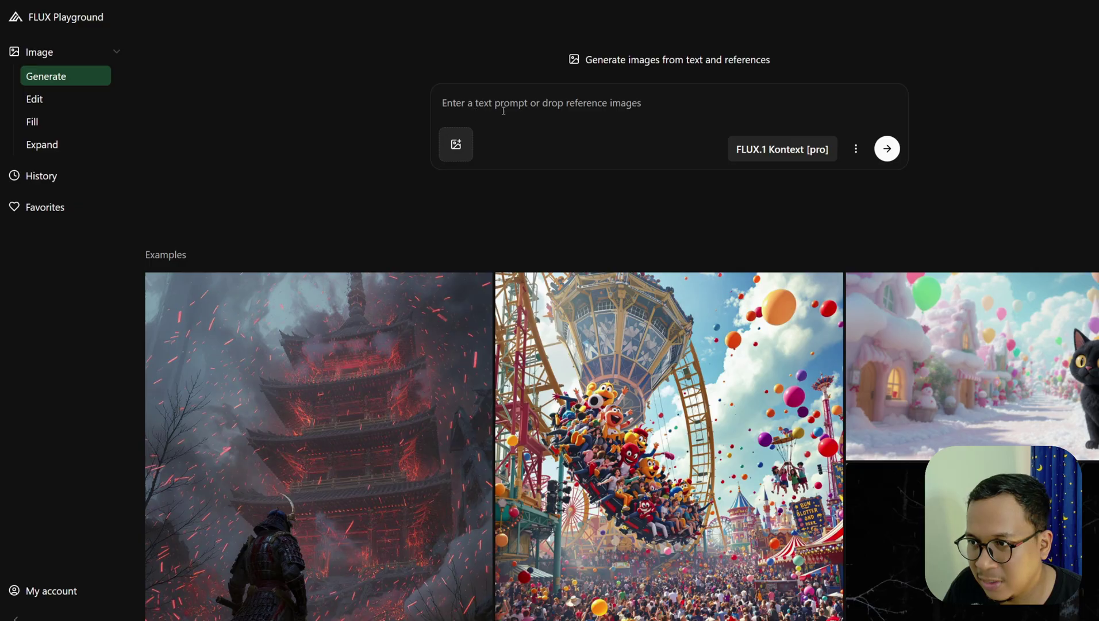
Enter the prompt for a young Southeast Asian man reviewing a smartphone in FLUX Playground and choose the FLUX1.1 [pro] Ultra model.
{"action": "left_click", "coordinate": [542, 109]}
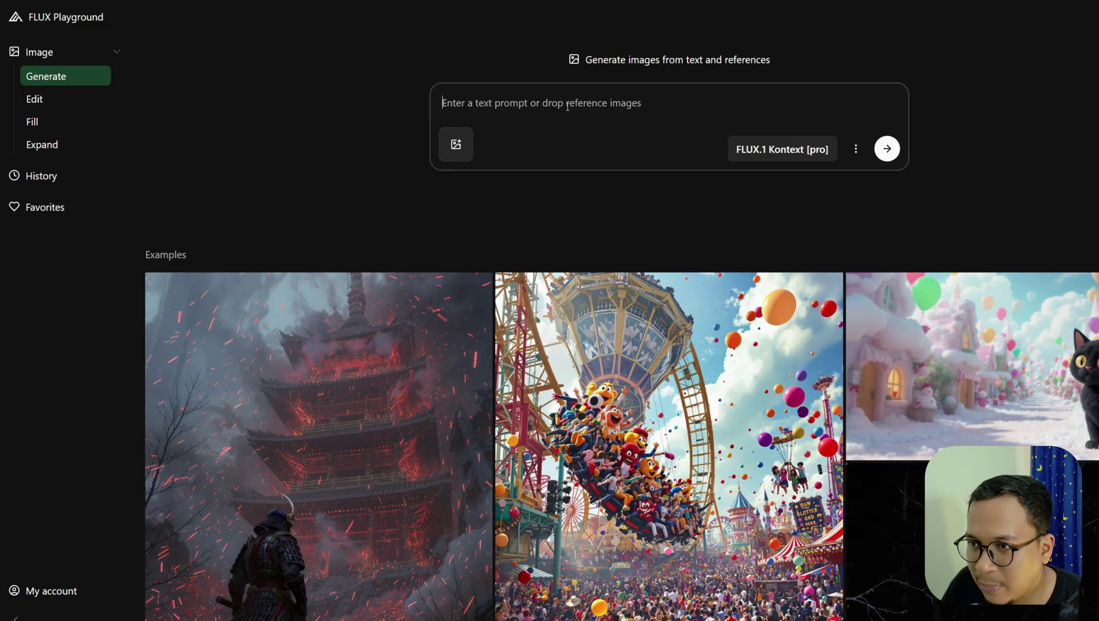
{"action": "type", "text": "A young Southeast Asian man with short black hair, slight mustache and beard shadow, round face with a cheerful expression. He is wearing a dark navy t-shirt and a backward dark baseball cap. He holds one modern smartphone in front of him with both hands, smiling slightly, while looking naturally at the camera as if recording a gadget review video. Background features a cozy tech review studio with soft blue walls, blurred shelves with tech items, indoor plants, and warm ambient lighting. Realistic lighting, shallow depth of field, high-resolution YouTube-style thumbnail."}
{"action": "left_click", "coordinate": [781, 206]}
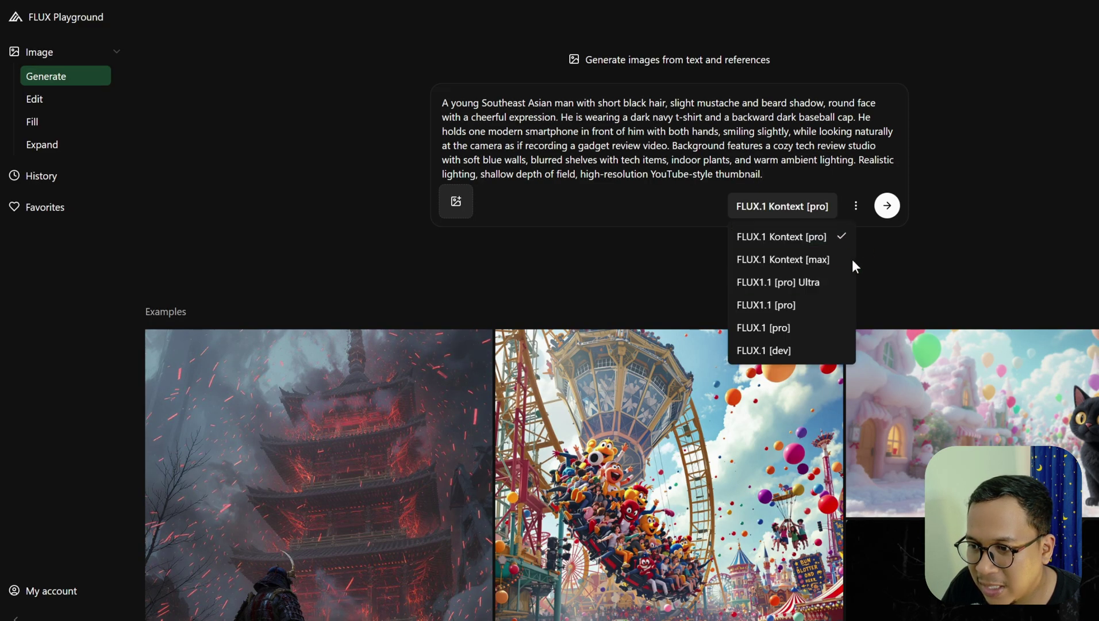
{"action": "left_click", "coordinate": [807, 283]}
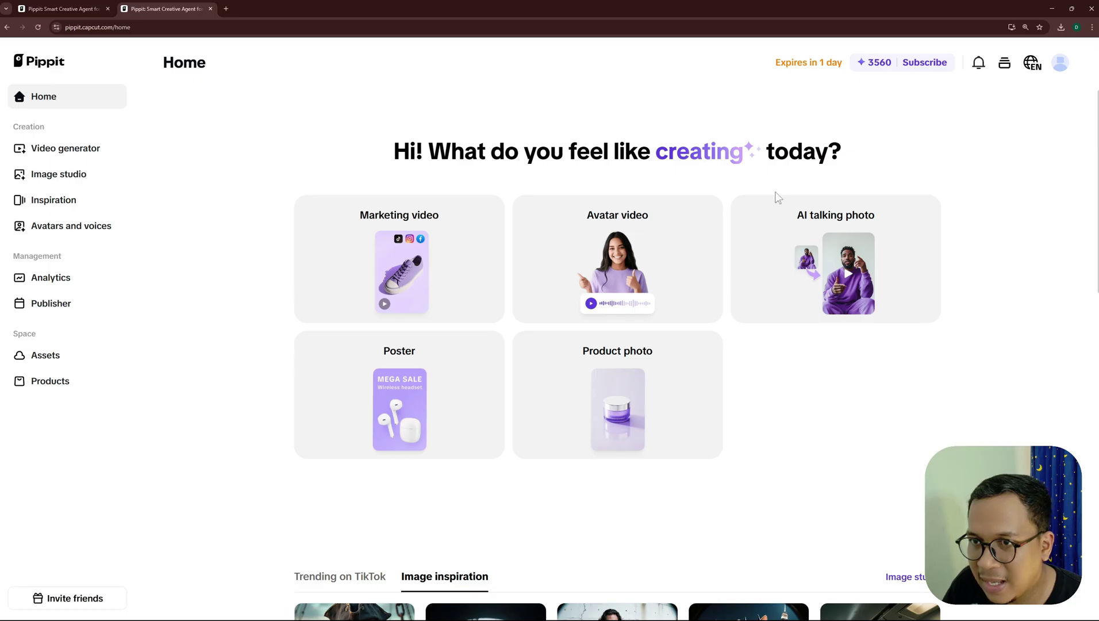
Open Pippit's AI talking photo tool and upload the generated portrait of the man in the brown polo shirt.
{"action": "left_click", "coordinate": [903, 275]}
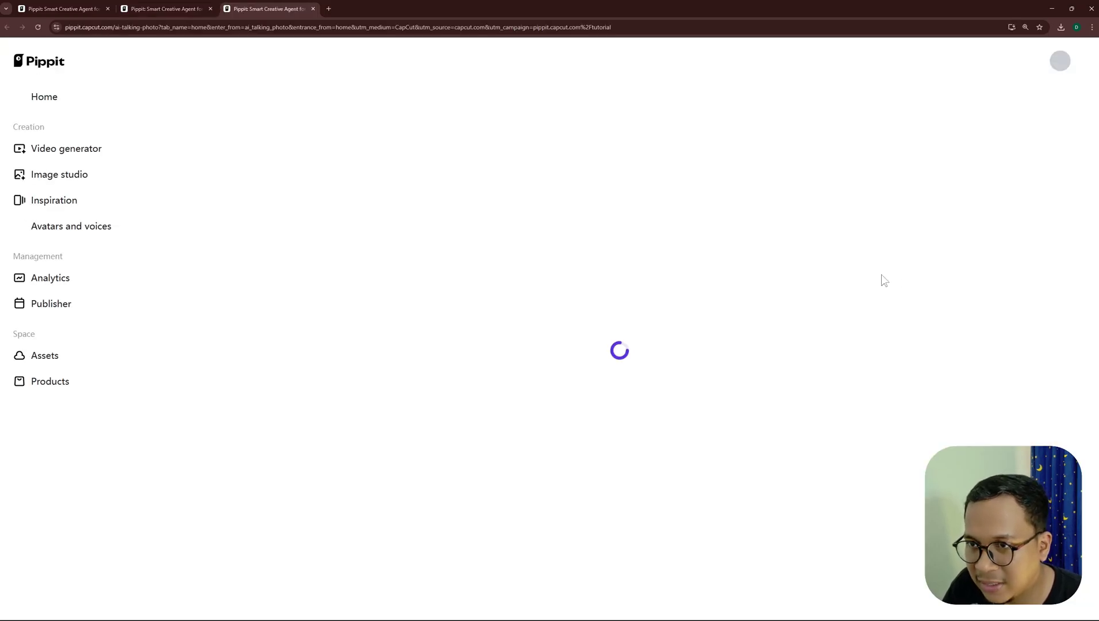
{"action": "left_click", "coordinate": [621, 262]}
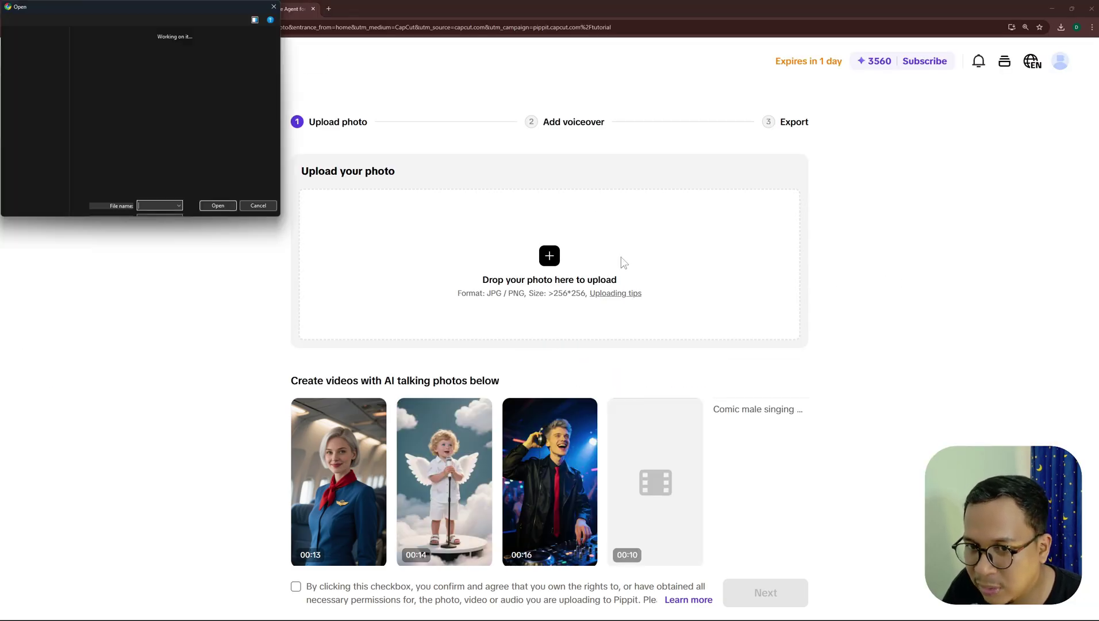
{"action": "left_click", "coordinate": [99, 91]}
{"action": "double_click", "coordinate": [98, 91]}
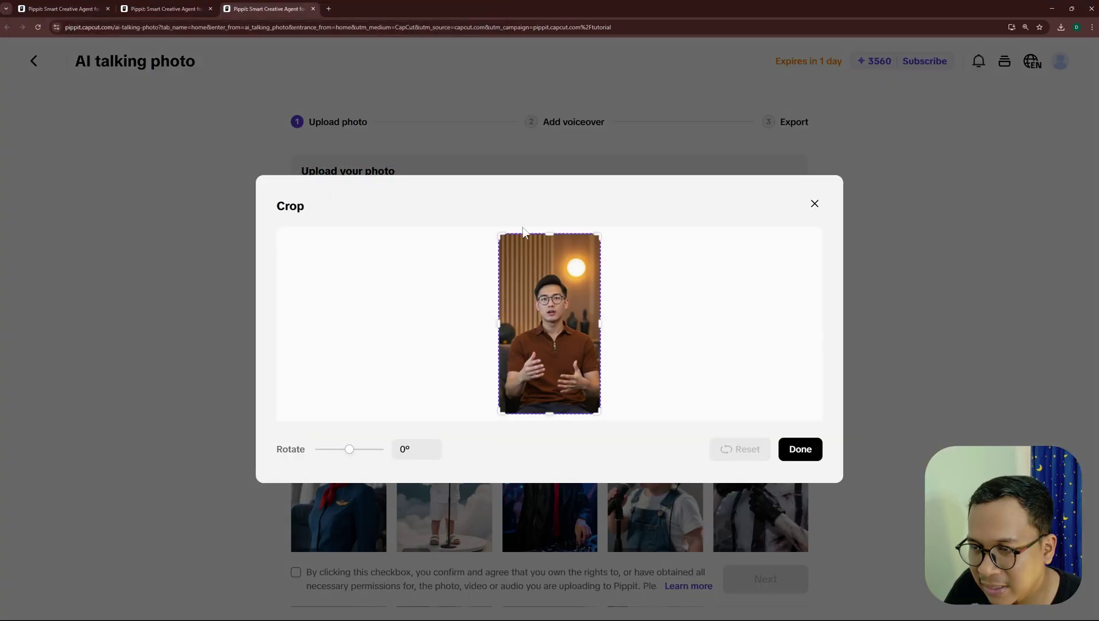
Accept the full crop of the brown-polo portrait, confirm the usage rights, and continue to the voiceover stage.
{"action": "left_click", "coordinate": [800, 450]}
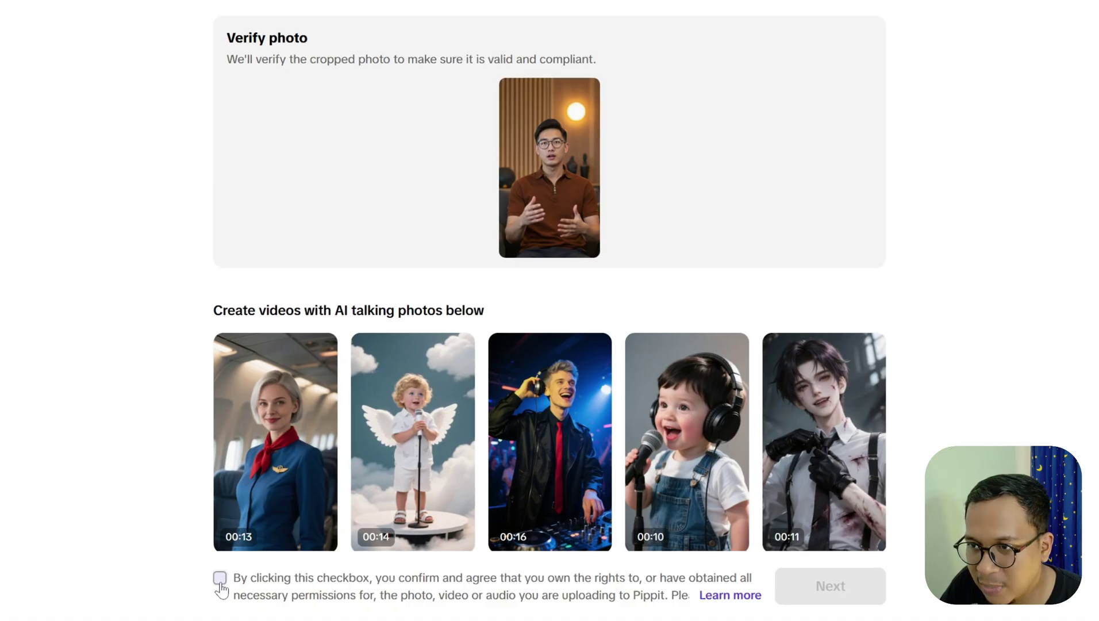
{"action": "left_click", "coordinate": [295, 586]}
{"action": "left_click", "coordinate": [834, 590]}
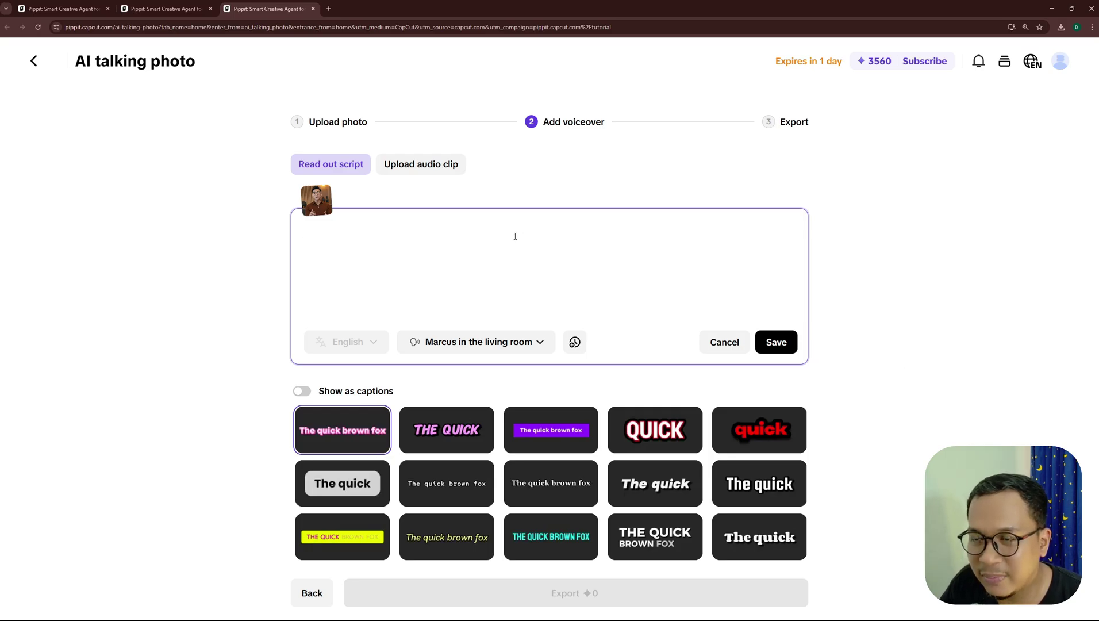
Save the script "Apakah benar ratusan ribu pekerjaan, mungkin jutaan pekerjaan, bakal digantiin sama AI? Jawabannya, benar." and preview it with the Marcus in the living room voice.
{"action": "type", "text": "Apakah benar ratusan ribu pekerjaan, mungkin jutaan pekerjaan, bakal digantiin sama AI? Jawabannya, benar."}
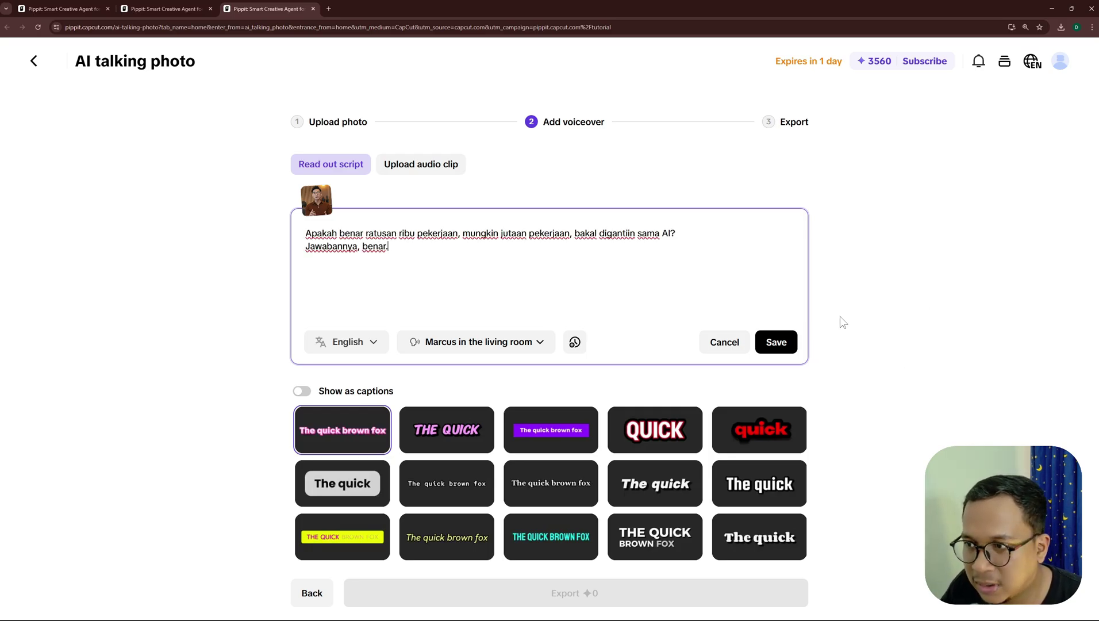
{"action": "left_click", "coordinate": [842, 321]}
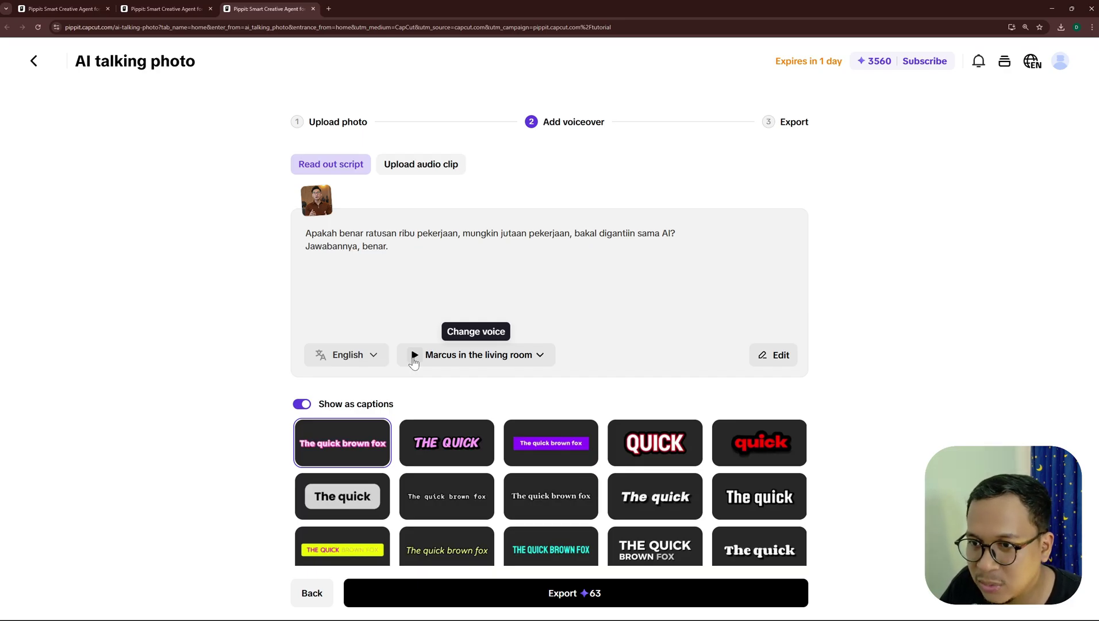
{"action": "left_click", "coordinate": [413, 356]}
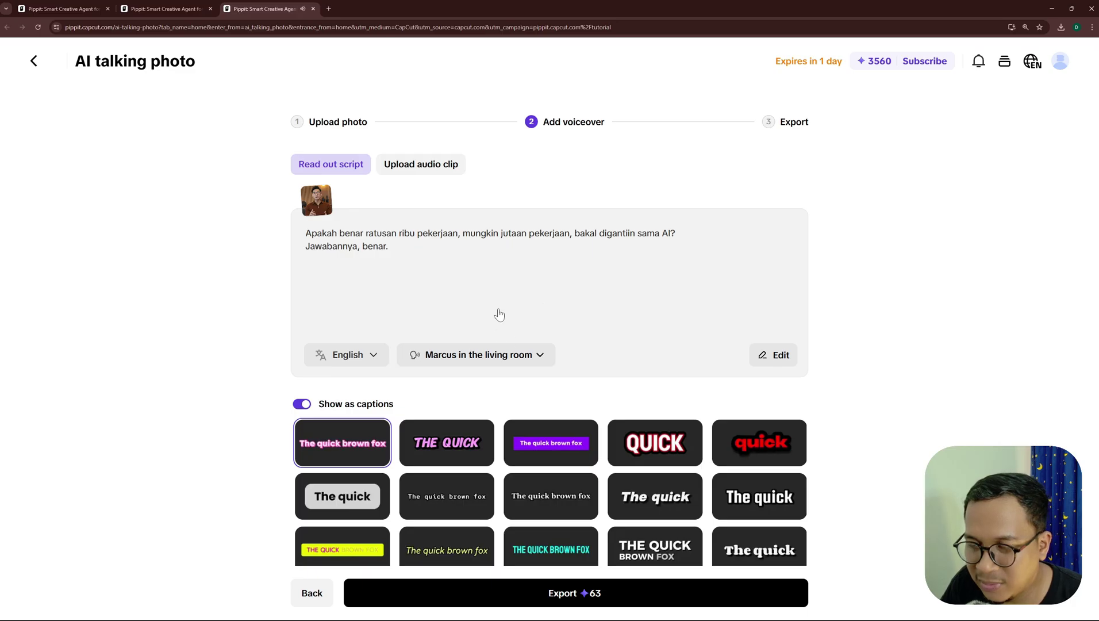
Open the voice library and preview the Madison in the outdoors, Mason and Ava voices.
{"action": "left_click", "coordinate": [543, 356]}
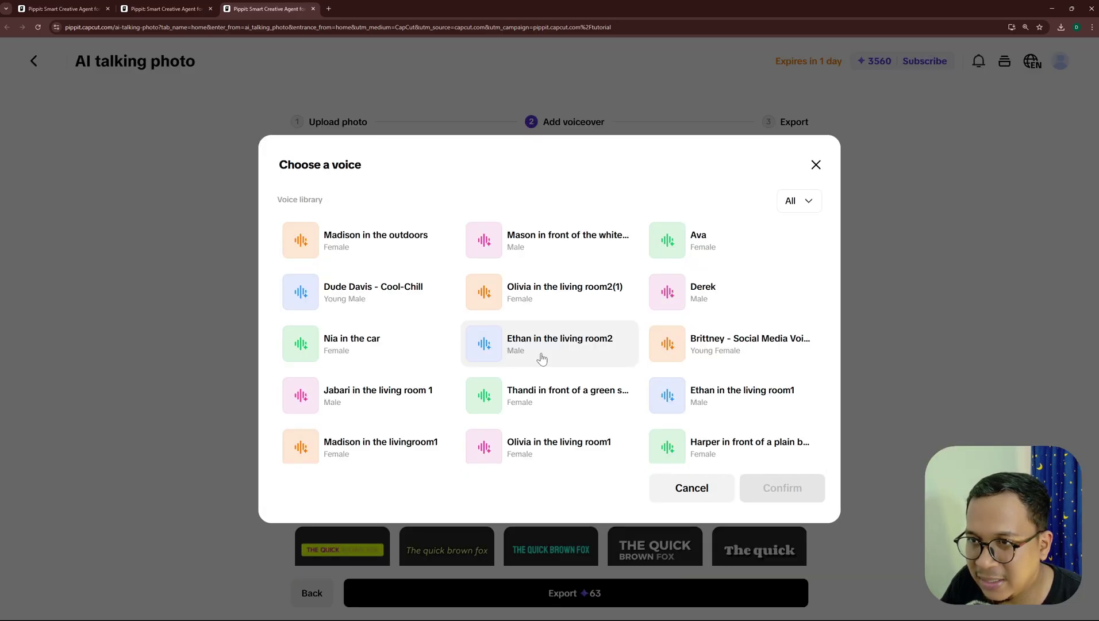
{"action": "left_click", "coordinate": [299, 241]}
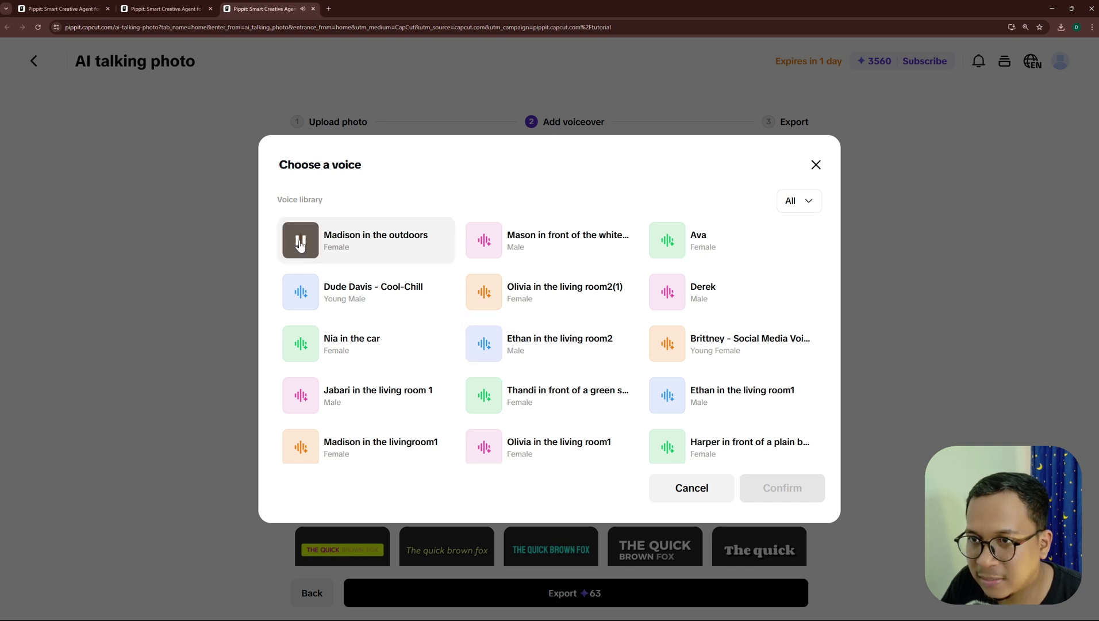
{"action": "left_click", "coordinate": [483, 242]}
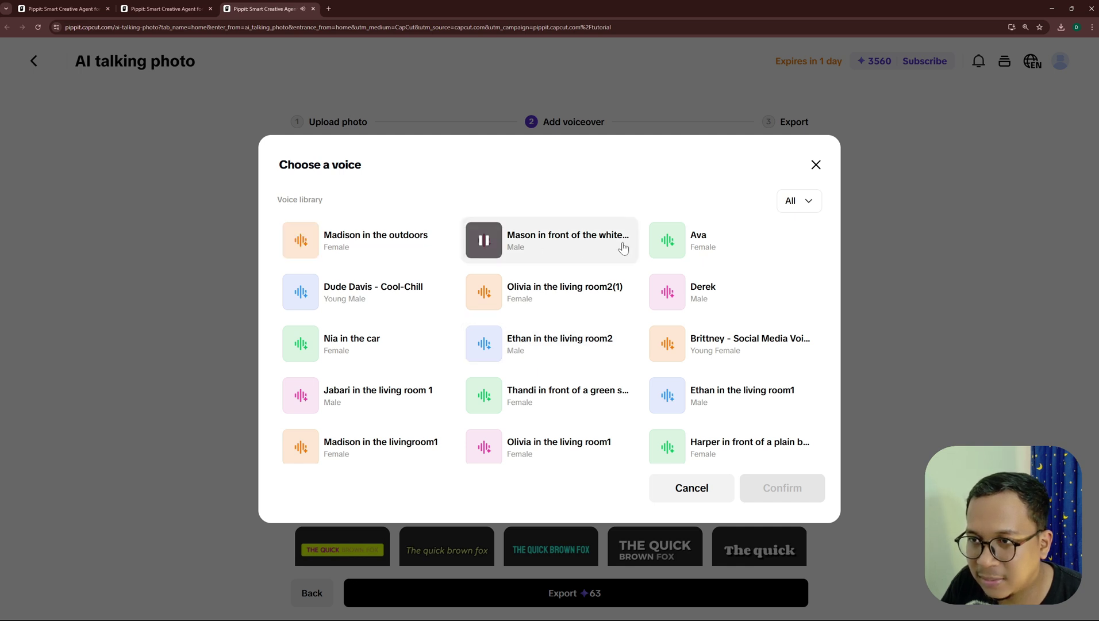
{"action": "left_click", "coordinate": [668, 241]}
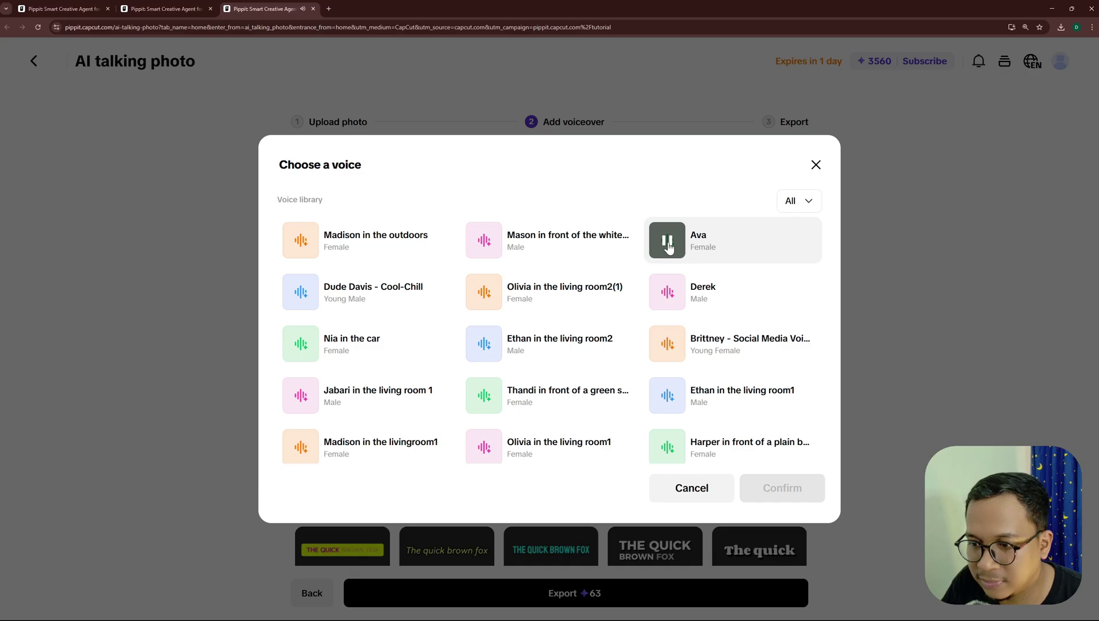
Filter the voice library to Male and preview Jamal in the cloakroom, Darius in the kitchen and William in the living room.
{"action": "left_click", "coordinate": [801, 201]}
{"action": "left_click", "coordinate": [783, 281]}
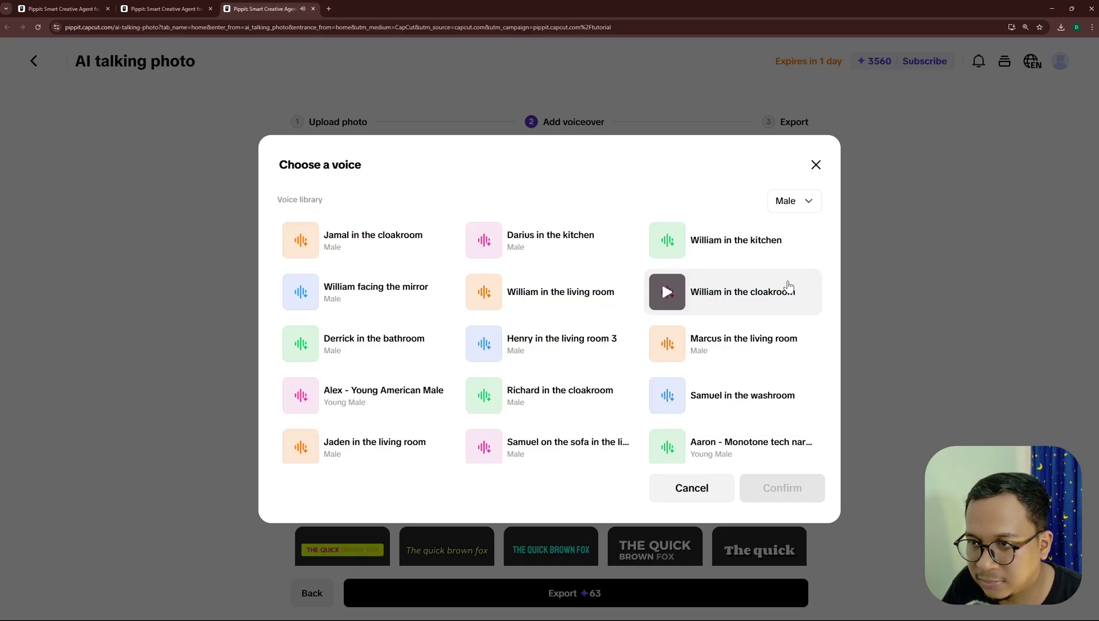
{"action": "left_click", "coordinate": [300, 240]}
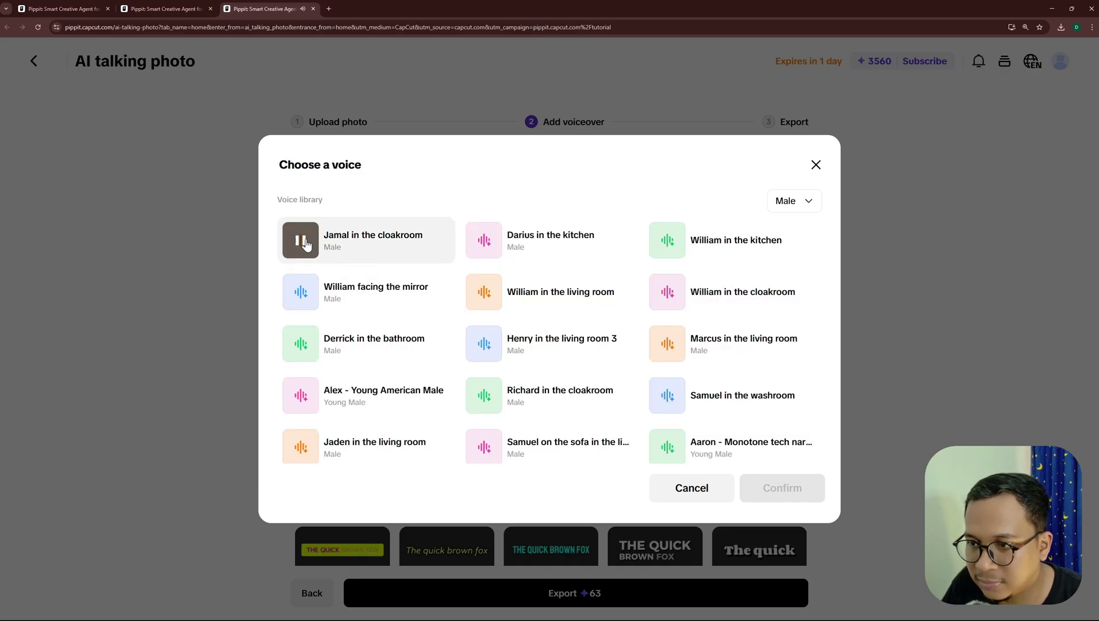
{"action": "left_click", "coordinate": [483, 242]}
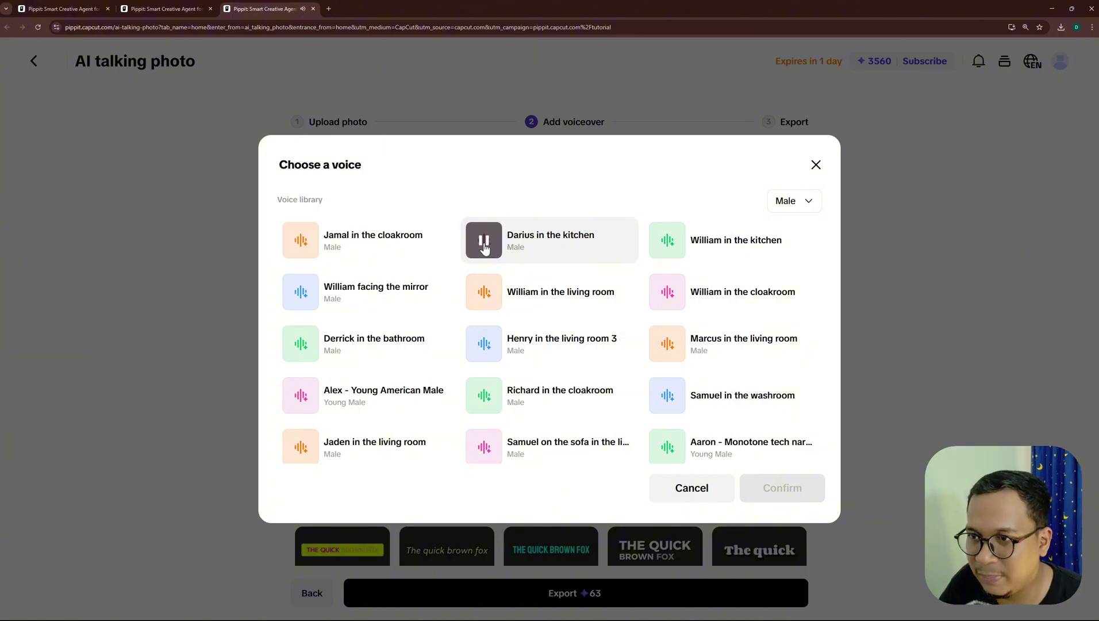
{"action": "left_click", "coordinate": [483, 294]}
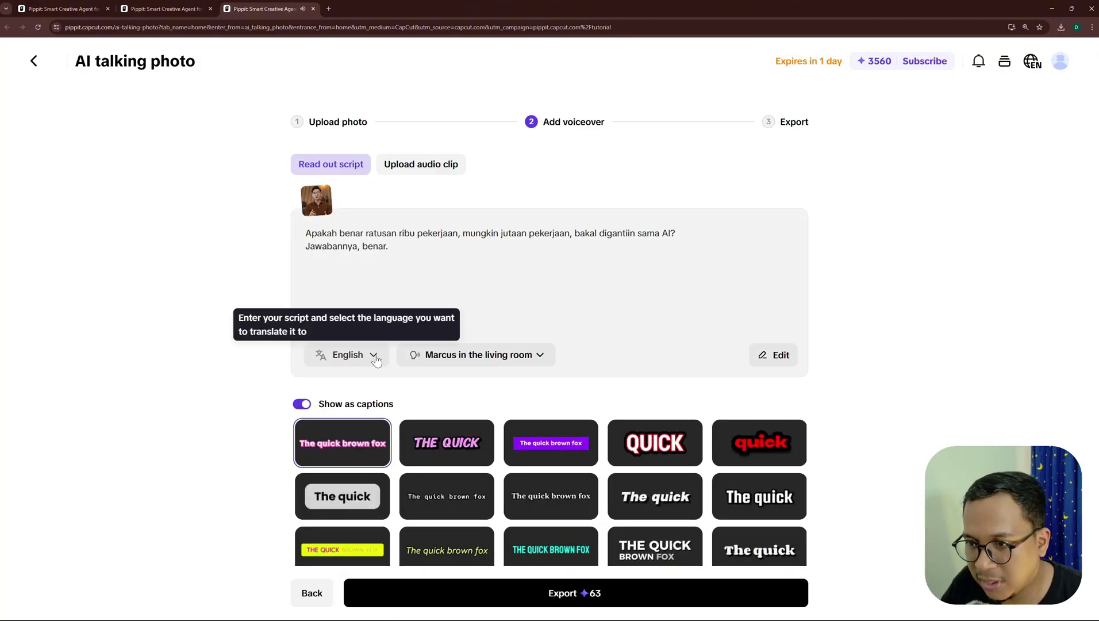
Look through the script's translation languages as far as Indonesian, and close the list without choosing one.
{"action": "left_click", "coordinate": [345, 355]}
{"action": "scroll", "coordinate": [340, 458], "scroll_direction": "down", "scroll_amount": 10}
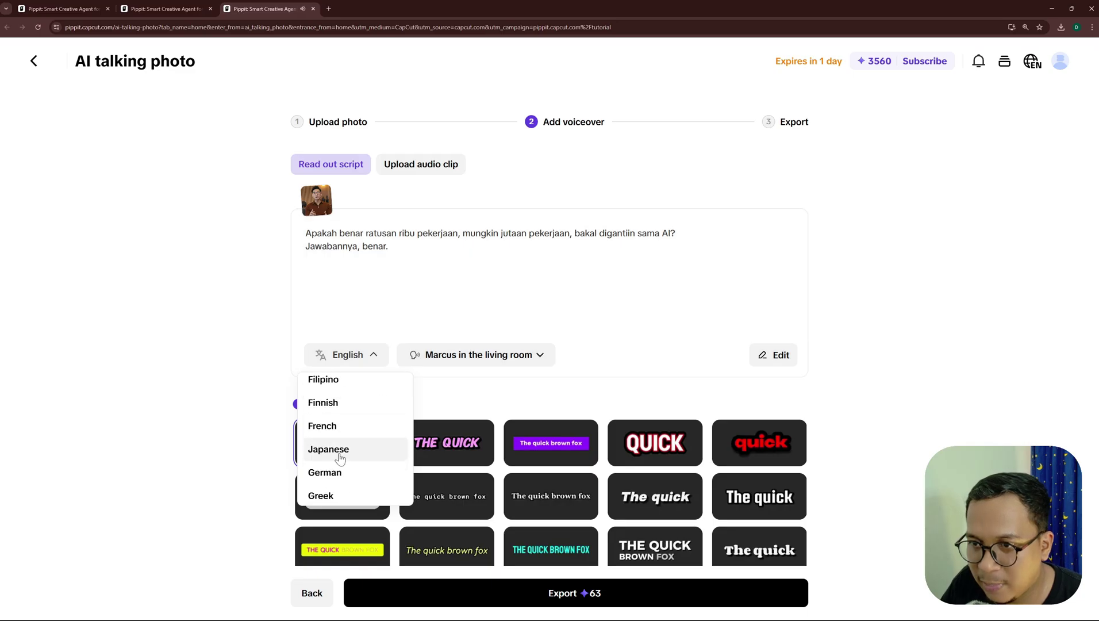
{"action": "scroll", "coordinate": [339, 459], "scroll_direction": "up", "scroll_amount": 2}
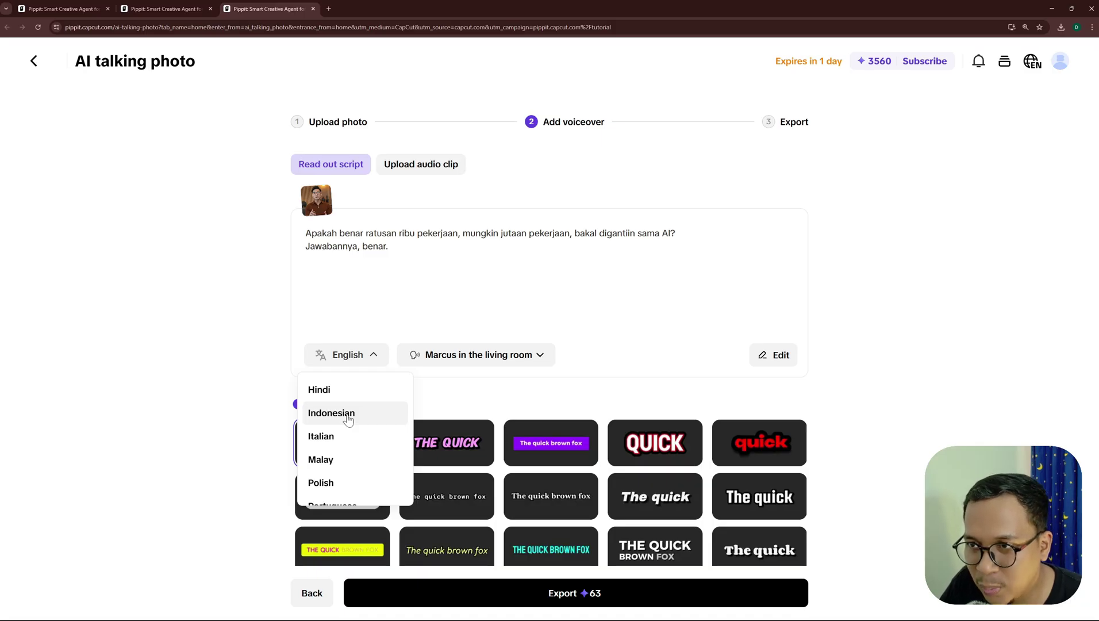
{"action": "left_click", "coordinate": [492, 392]}
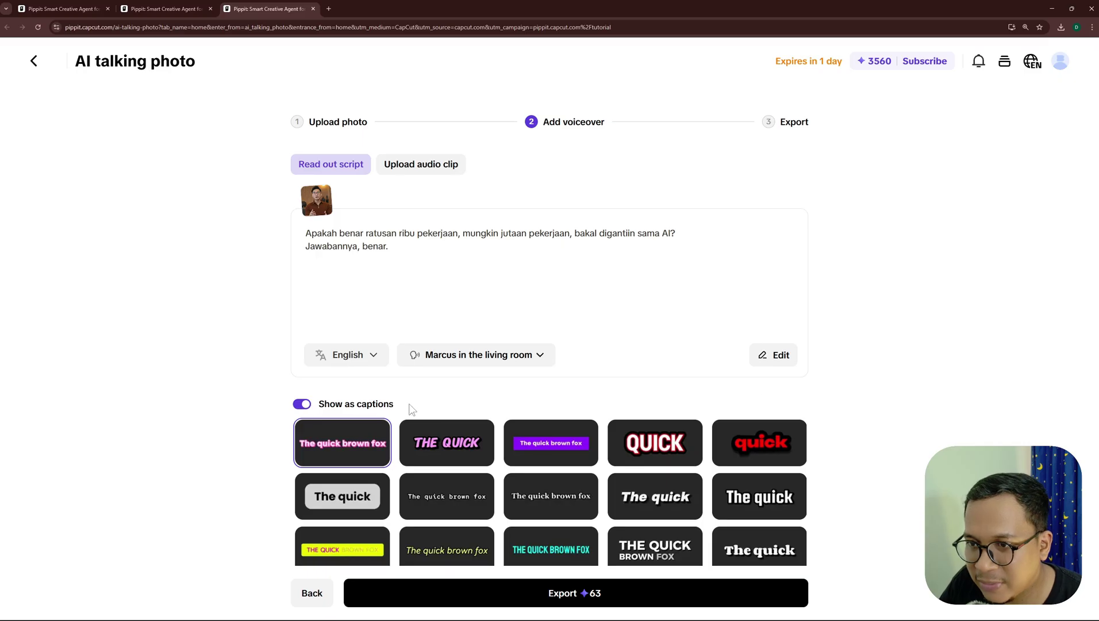
Look over the caption styles and turn off captions for the talking photo video.
{"action": "scroll", "coordinate": [552, 434], "scroll_direction": "down", "scroll_amount": 4}
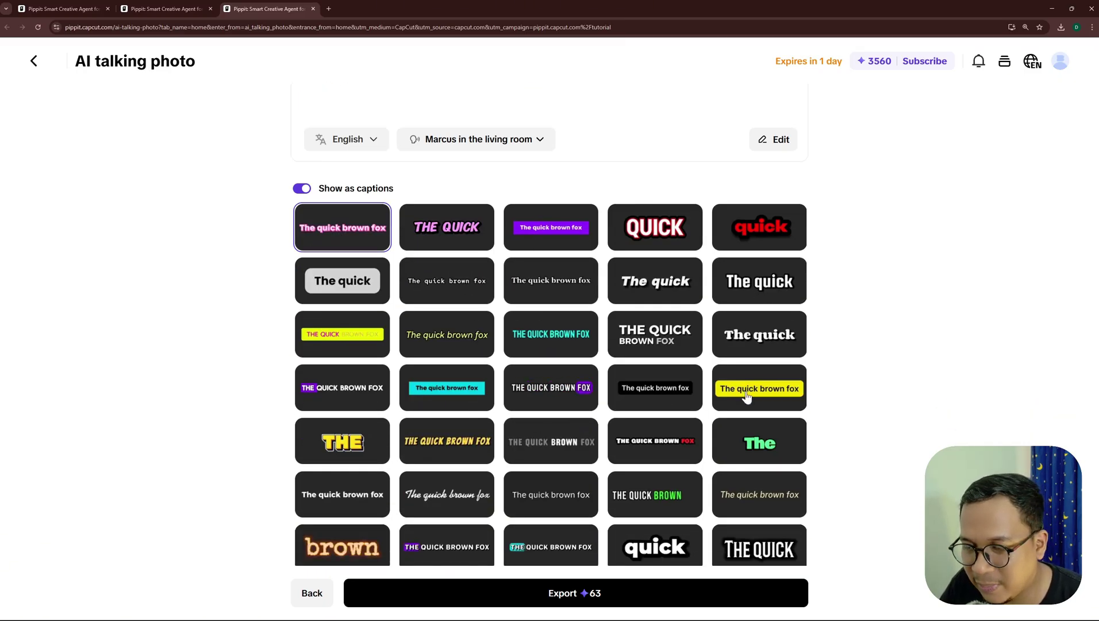
{"action": "scroll", "coordinate": [453, 452], "scroll_direction": "up", "scroll_amount": 4}
{"action": "left_click", "coordinate": [299, 407]}
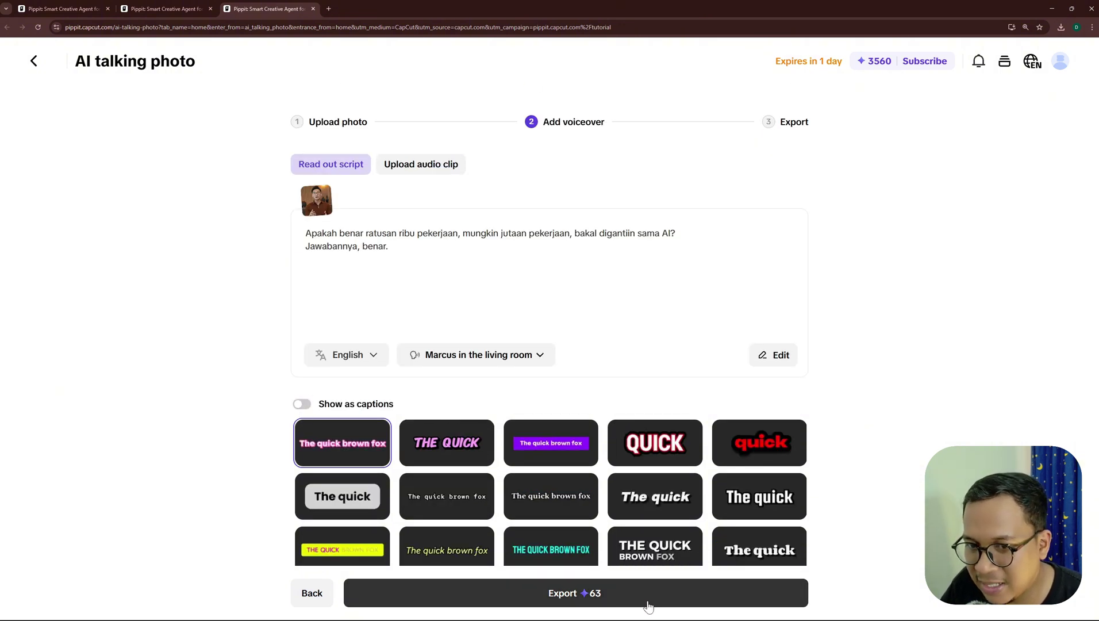
Open the export settings and name the video "Remon cyiiinn".
{"action": "left_click", "coordinate": [685, 592]}
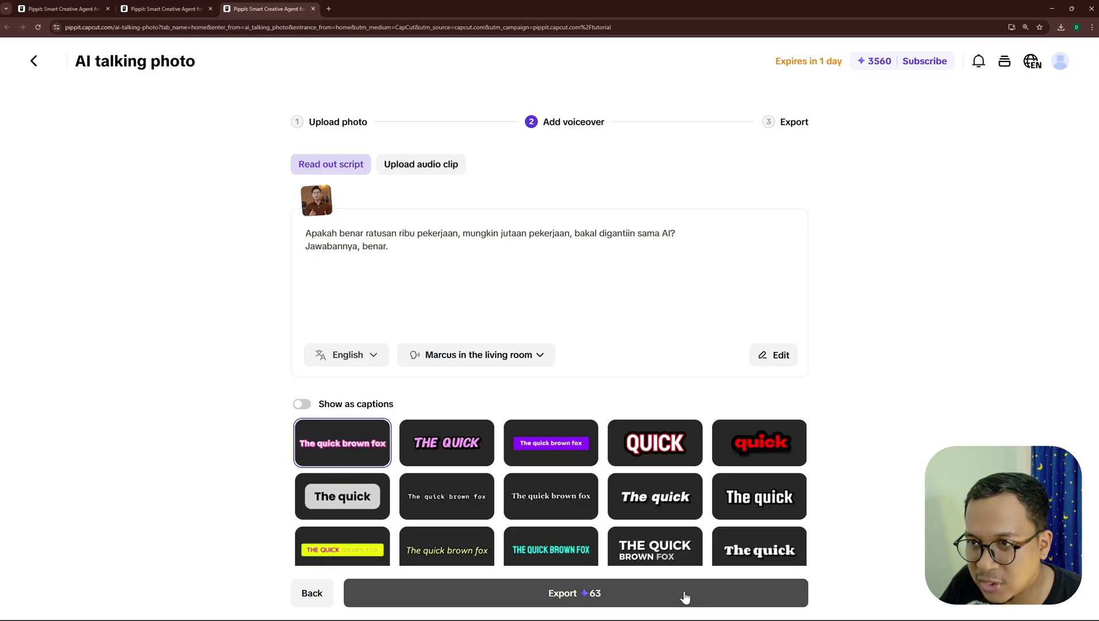
{"action": "key", "text": "ctrl+a"}
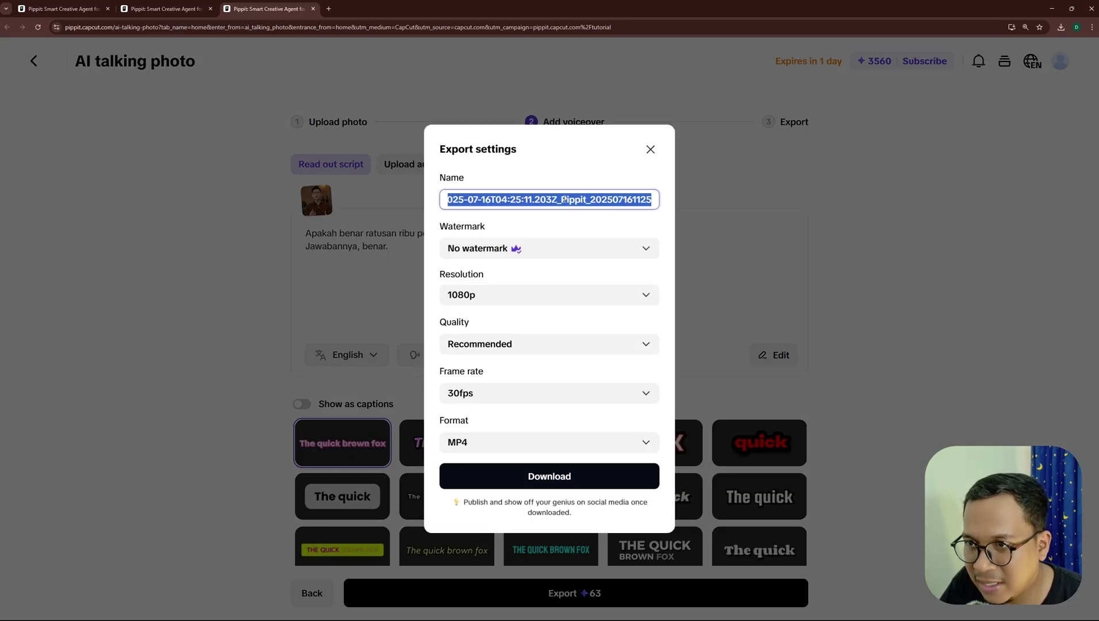
{"action": "type", "text": "Remon cy"}
{"action": "key", "text": "BackSpace"}
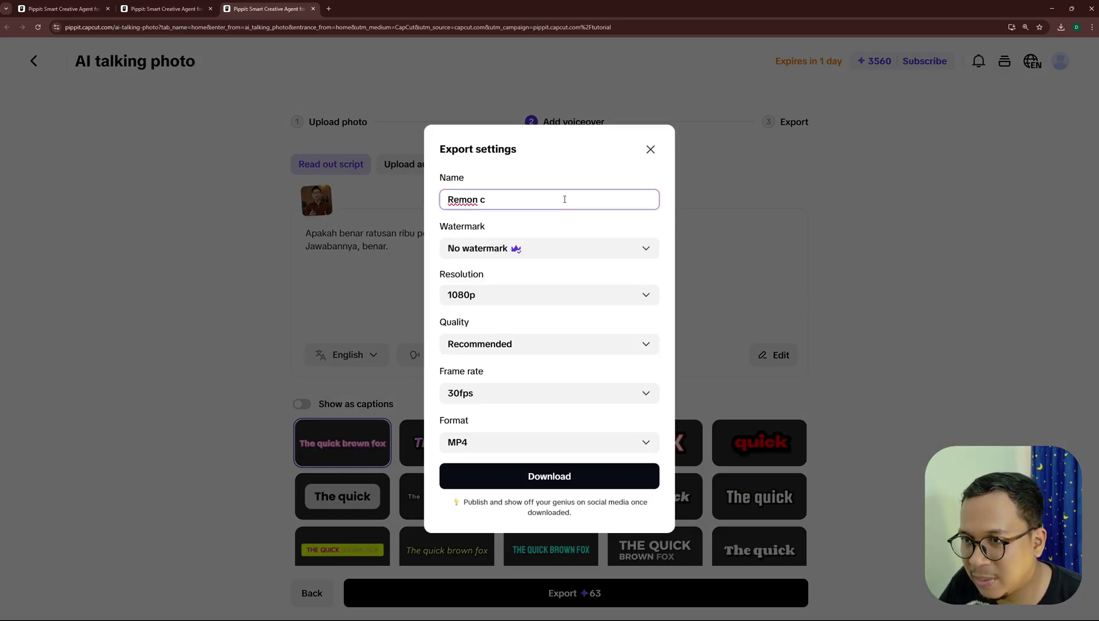
{"action": "type", "text": "yiiinn"}
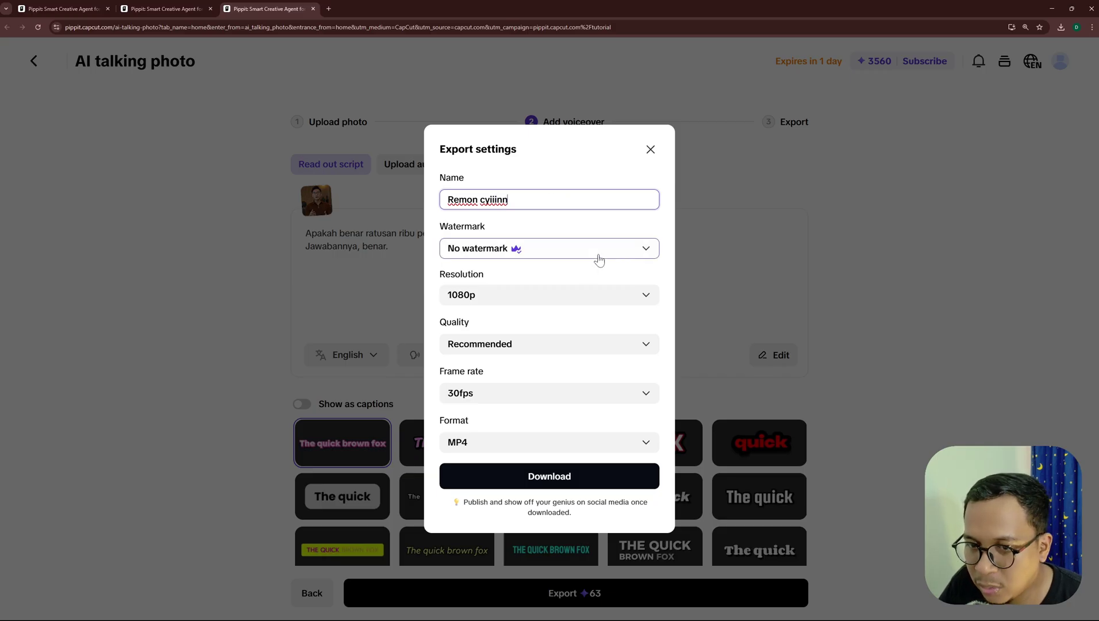
Export the video without watermark at 1080p, Better quality and 30fps in MP4 format.
{"action": "left_click", "coordinate": [627, 256]}
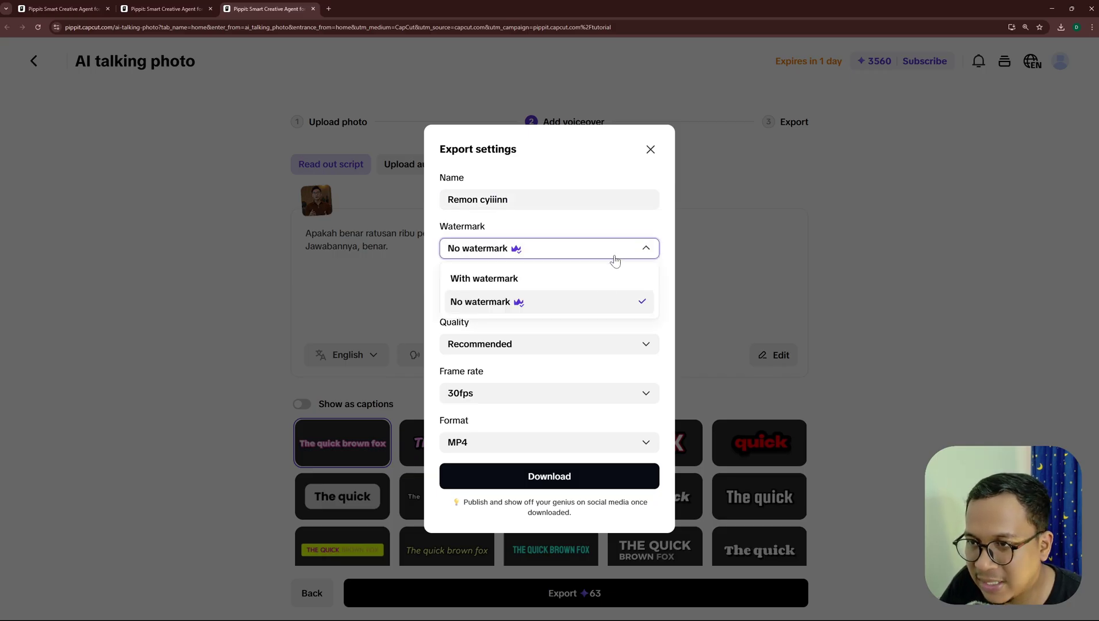
{"action": "left_click", "coordinate": [552, 310]}
{"action": "left_click", "coordinate": [546, 348]}
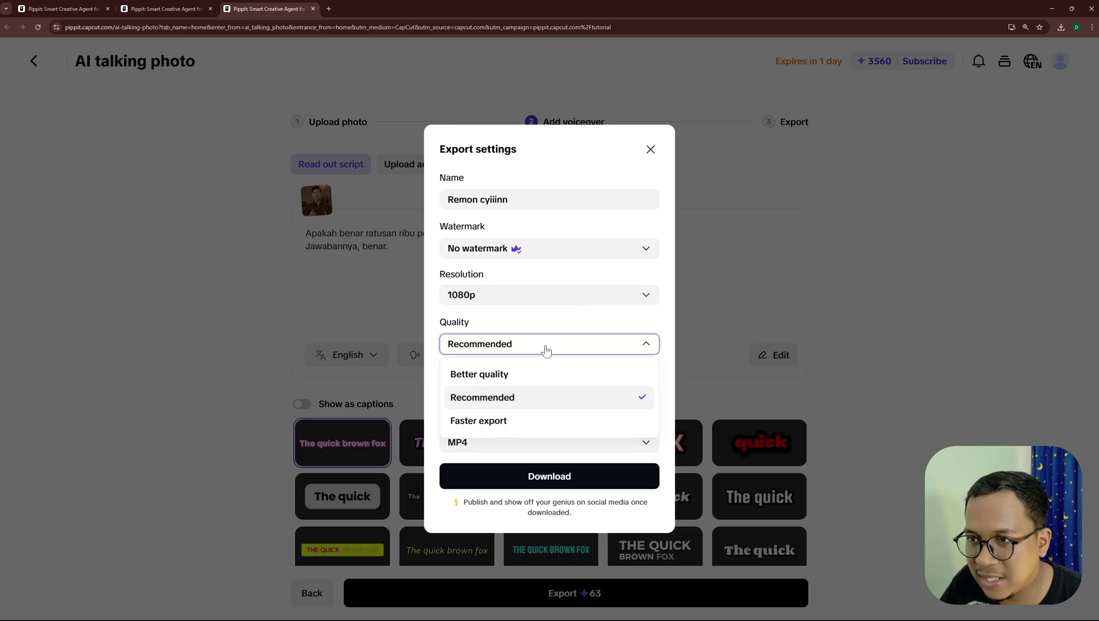
{"action": "left_click", "coordinate": [544, 377]}
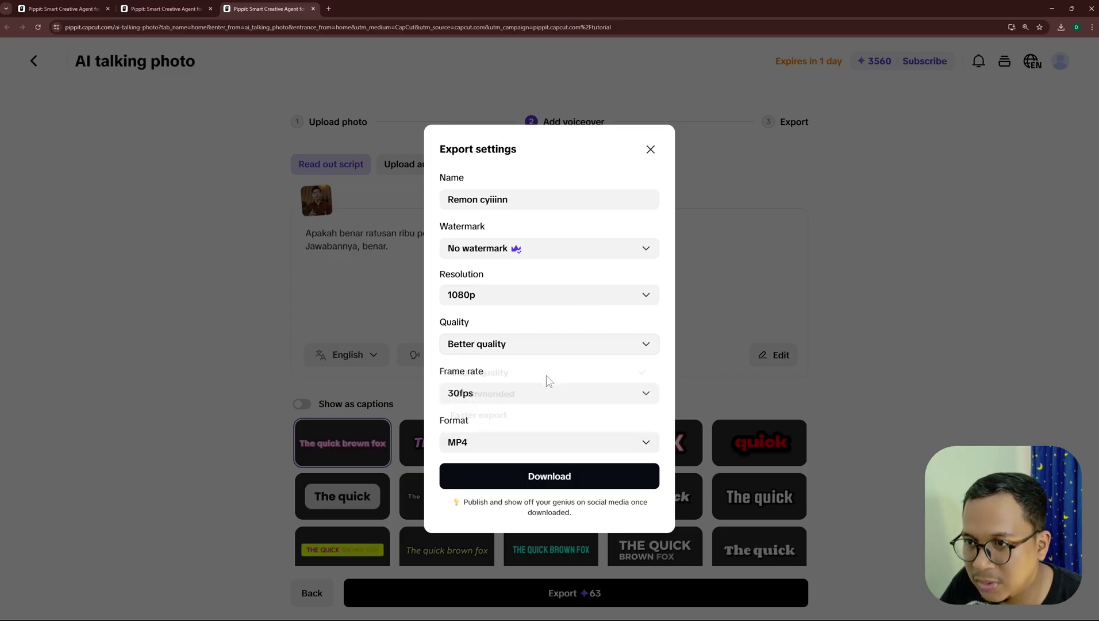
{"action": "left_click", "coordinate": [508, 295]}
{"action": "left_click", "coordinate": [497, 397]}
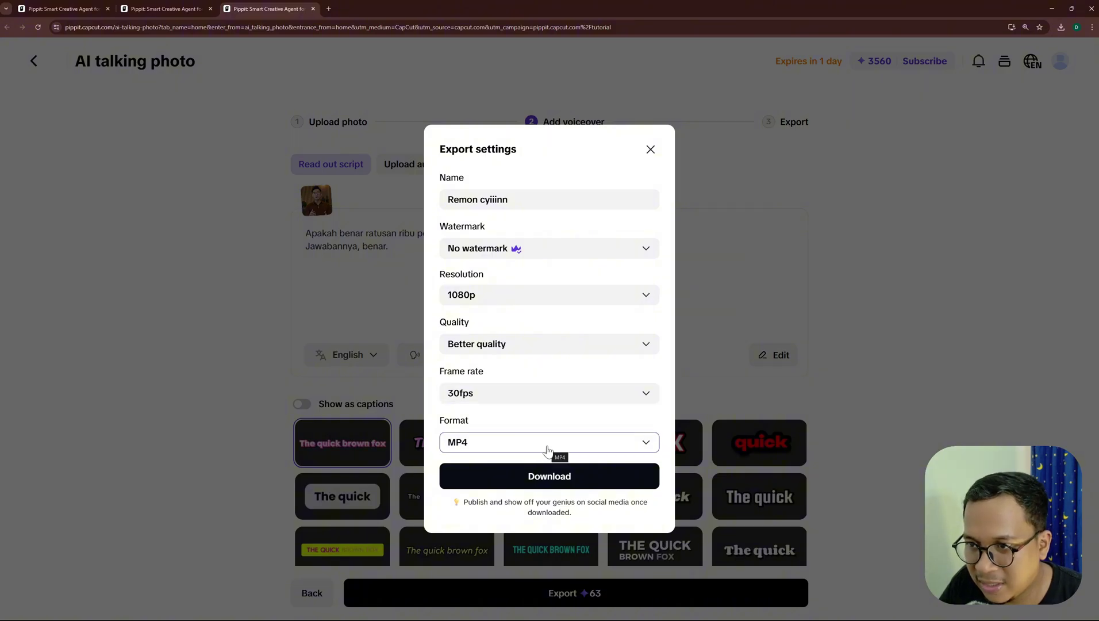
{"action": "left_click", "coordinate": [544, 481]}
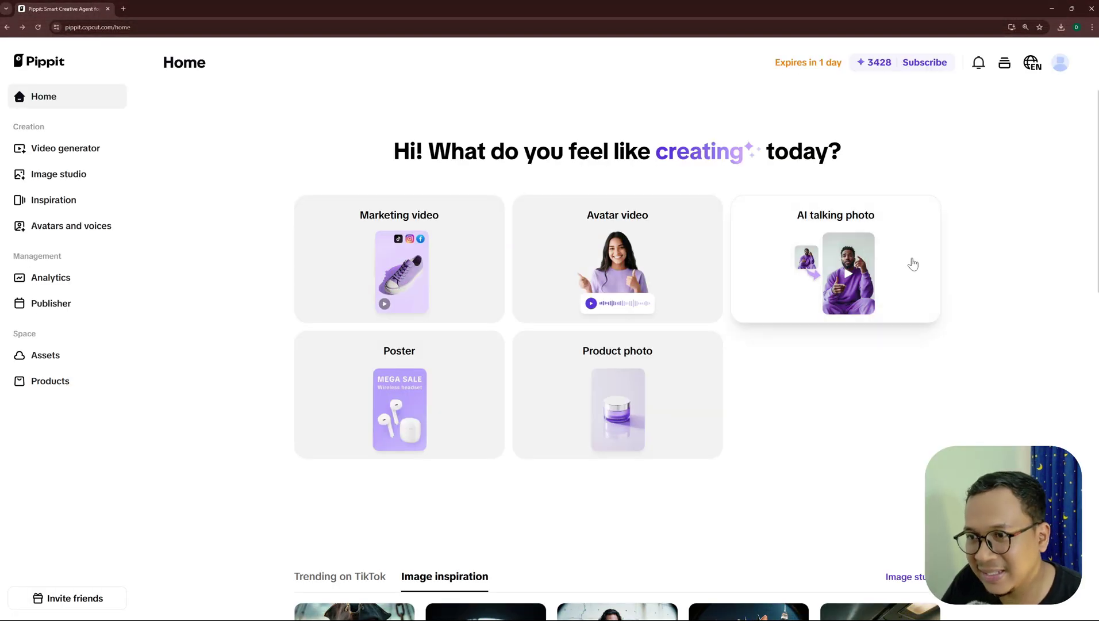
Start a new AI talking photo and upload the portrait of the man in the backward cap holding a smartphone.
{"action": "left_click", "coordinate": [899, 252]}
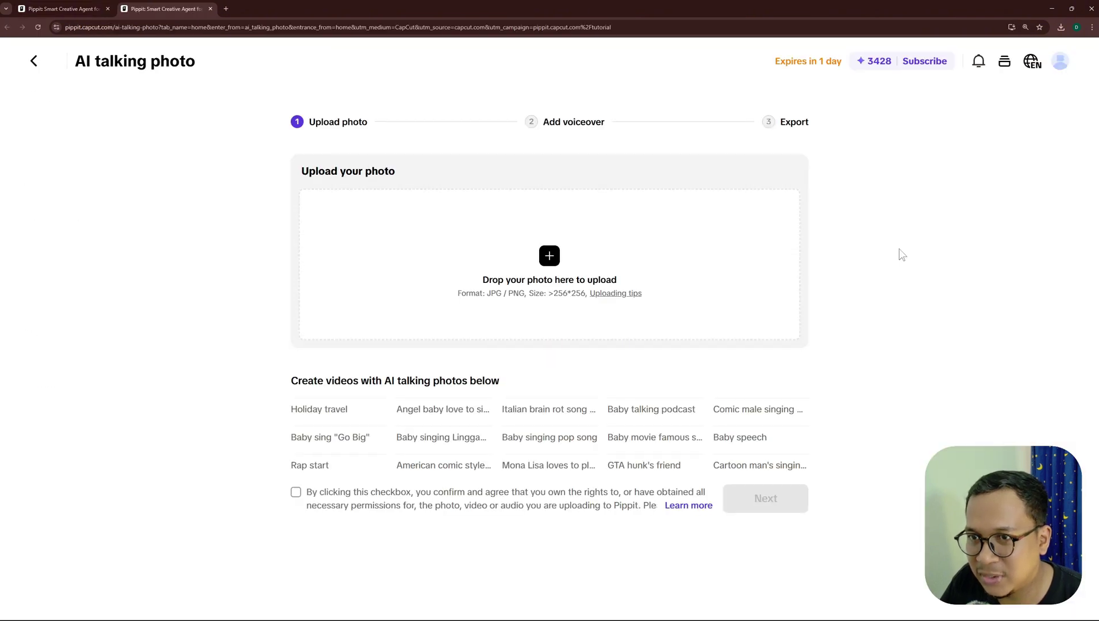
{"action": "left_click", "coordinate": [549, 255]}
{"action": "double_click", "coordinate": [191, 73]}
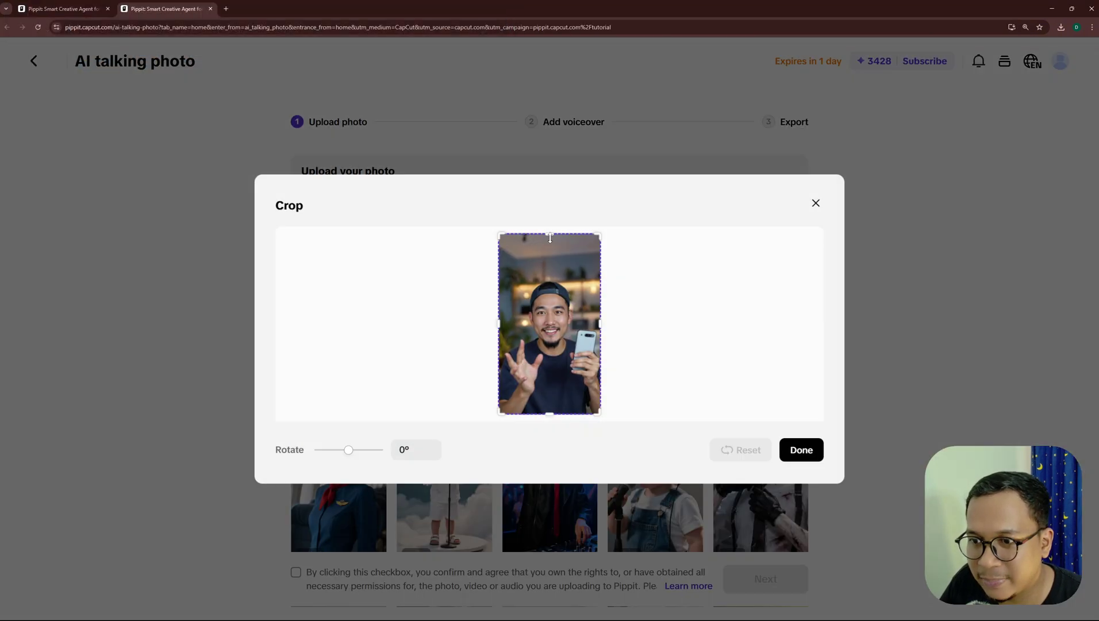
Accept the smartphone portrait's full crop, confirm the usage rights, and choose an uploaded audio clip as the voiceover source.
{"action": "left_click", "coordinate": [808, 452]}
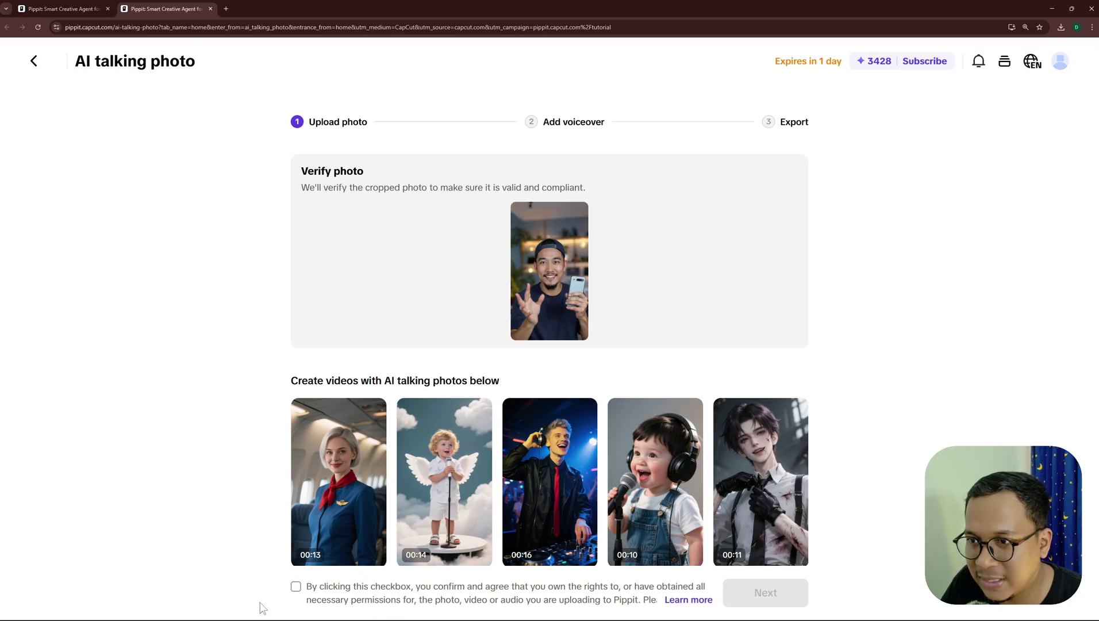
{"action": "left_click", "coordinate": [296, 586]}
{"action": "left_click", "coordinate": [747, 593]}
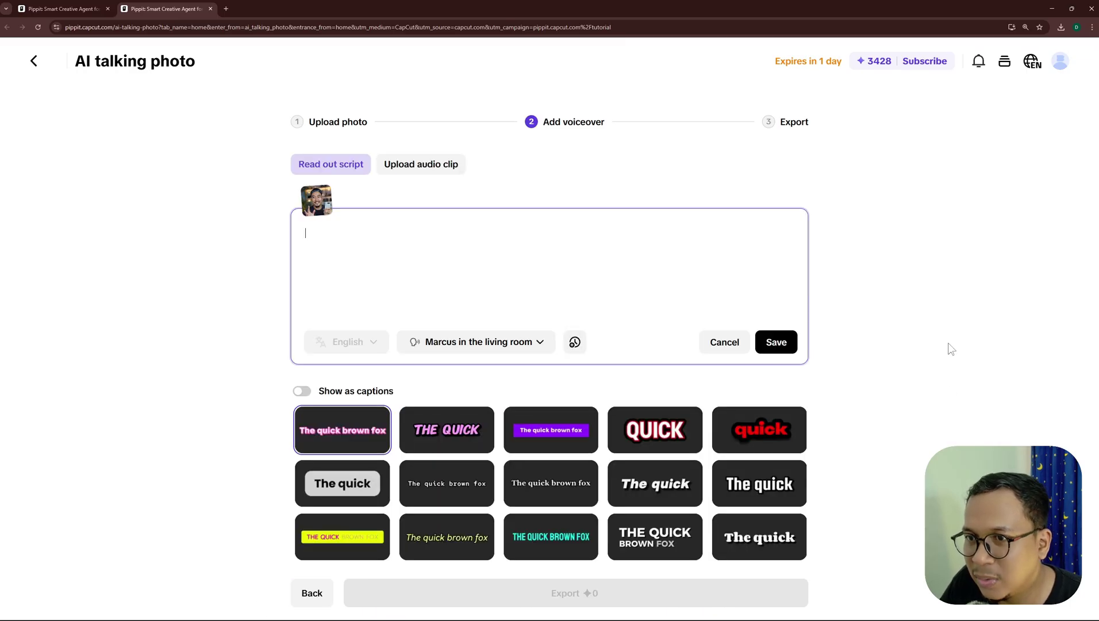
{"action": "left_click", "coordinate": [416, 166]}
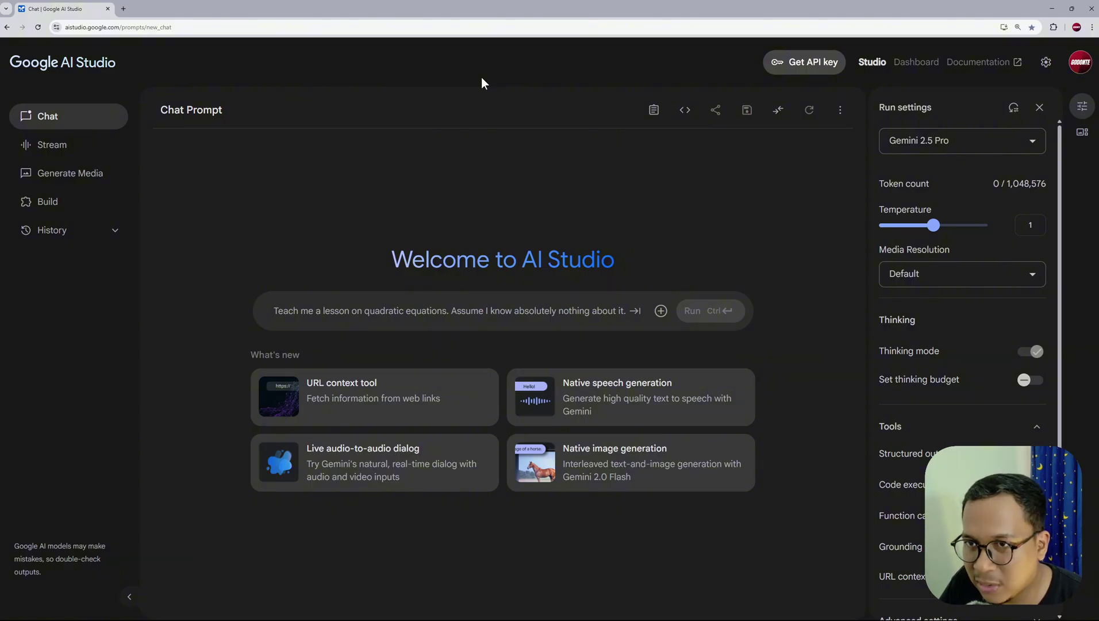
Switch to Google AI Studio, open Gemini speech generation in single-speaker audio mode, and clear the placeholder text.
{"action": "left_click", "coordinate": [78, 179]}
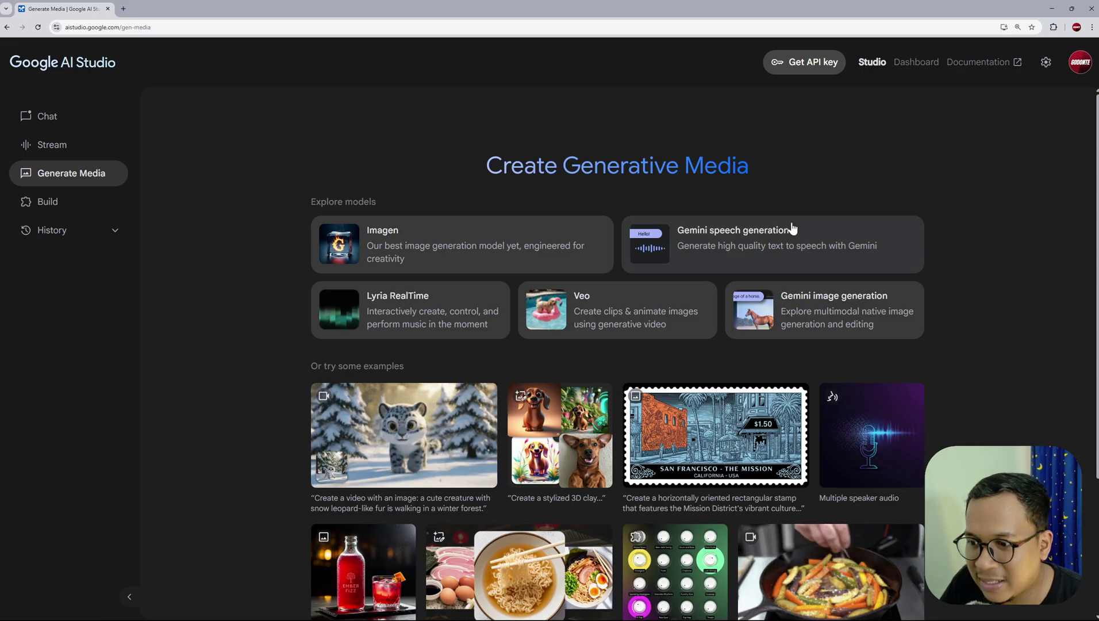
{"action": "left_click", "coordinate": [787, 247]}
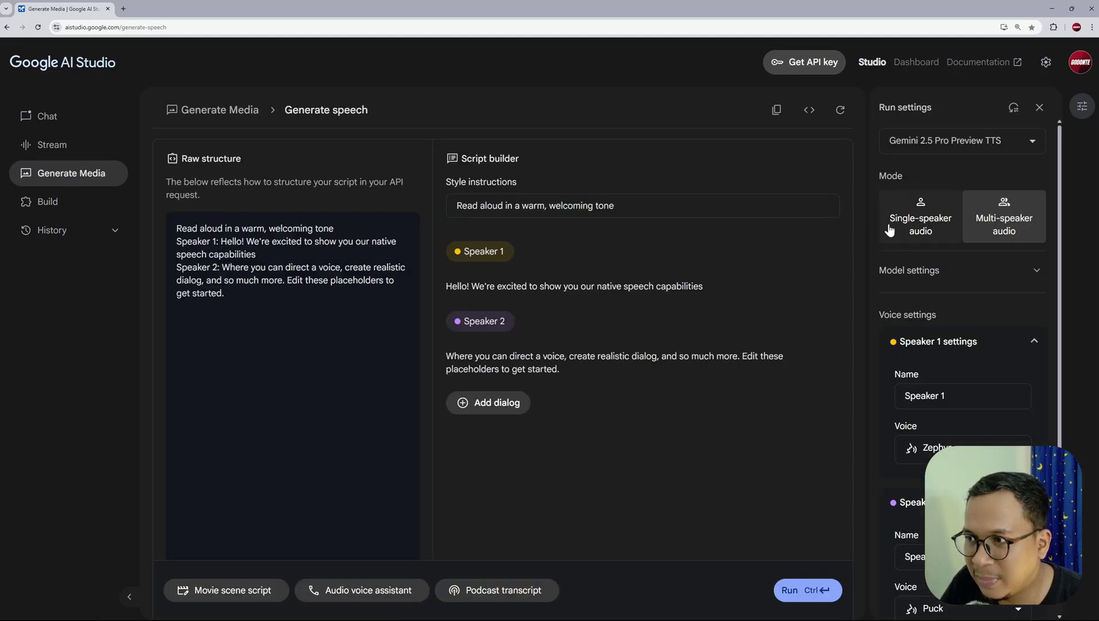
{"action": "left_click", "coordinate": [934, 220]}
{"action": "key", "text": "BackSpace"}
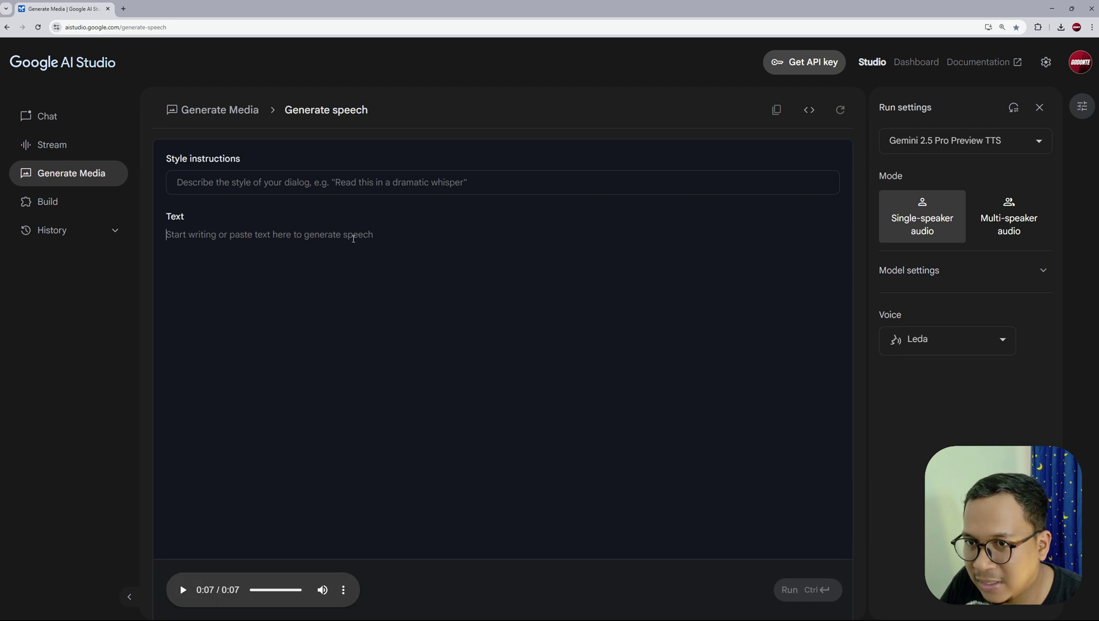
Enter the Indonesian Samsul Galaksi S35 Six Ji promo script with the style instruction "baca teks ini dengan tenang, informatif, membuat penasasan, seperti seorang influencer gadget.".
{"action": "type", "text": "Halo Guys! Doni sini, dan ada HP 1 juta yang kayaknya menang banyak lagi nih. Samsul Galaksi S35 Six Ji. Satu juta itu Harga resmi ya. Pas video ini dibuat malah lagi ada promo yang bikin harganya jadi seratus ribuan doang. Bener-bener ga masuk akal ya."}
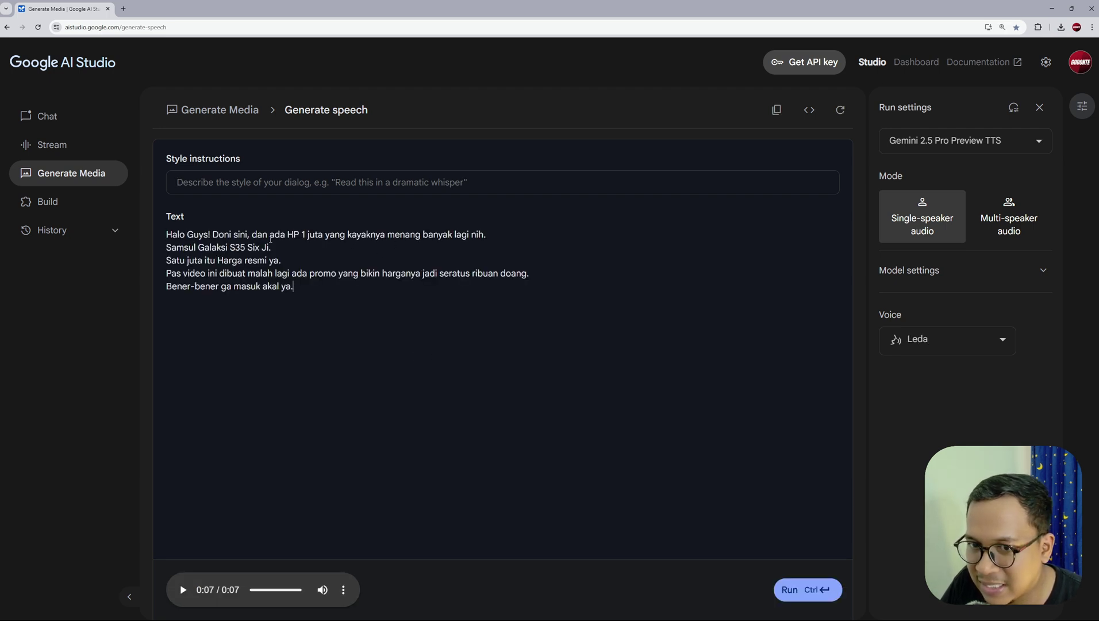
{"action": "type", "text": "baca teks ini dengan tenang, informatif, membuat pen"}
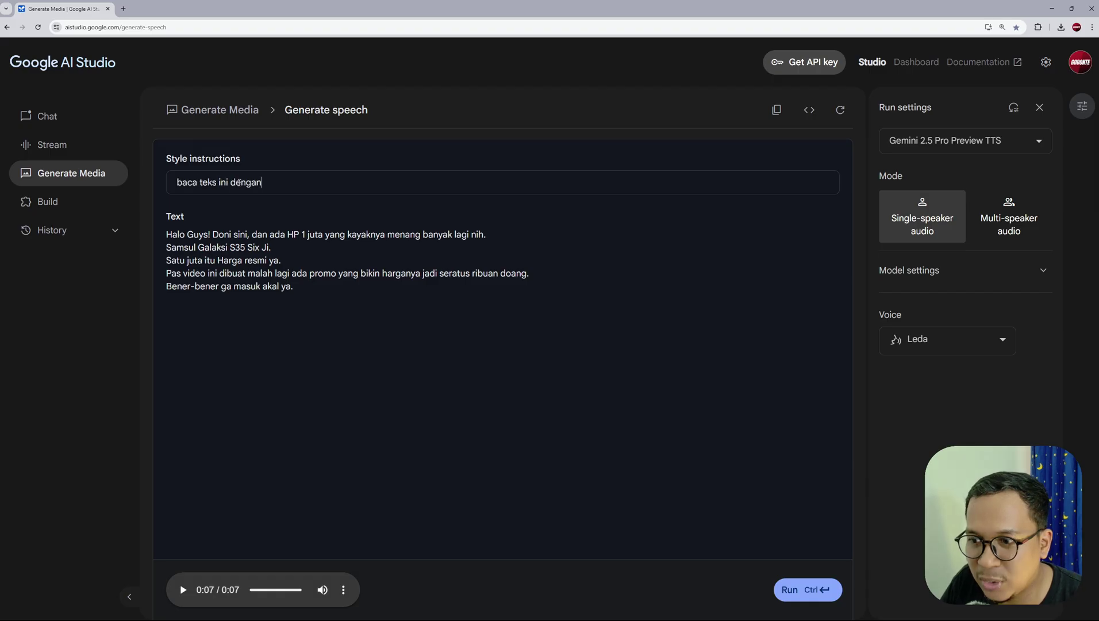
{"action": "type", "text": "asasan, seperti seorang influencer gadget."}
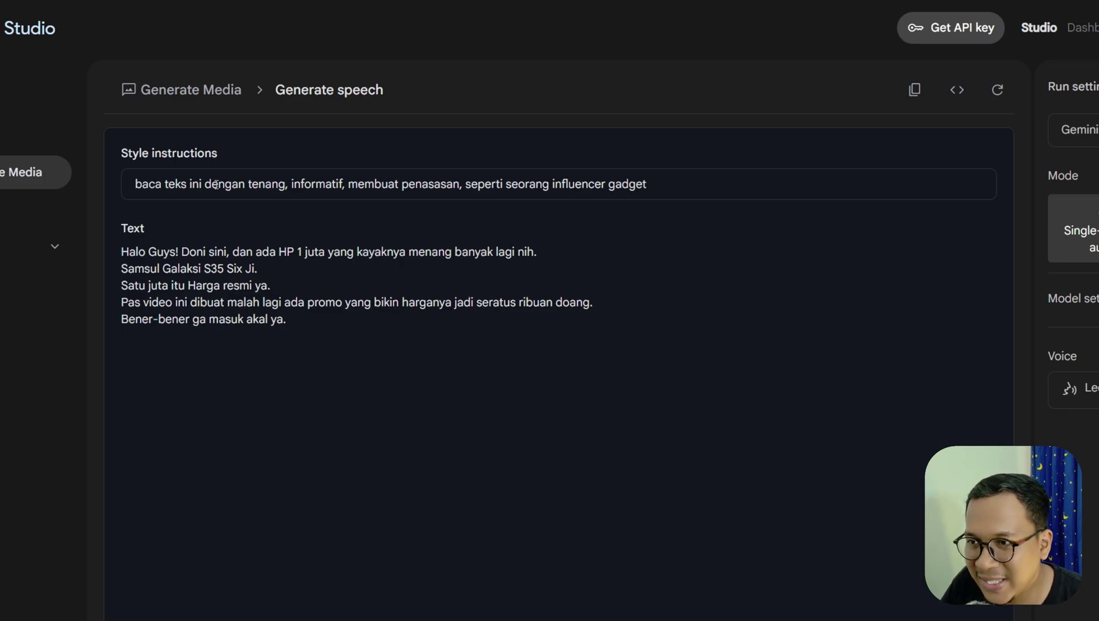
Set the speaker voice to Fenrir and generate the speech from the smartphone script.
{"action": "left_click", "coordinate": [1072, 397]}
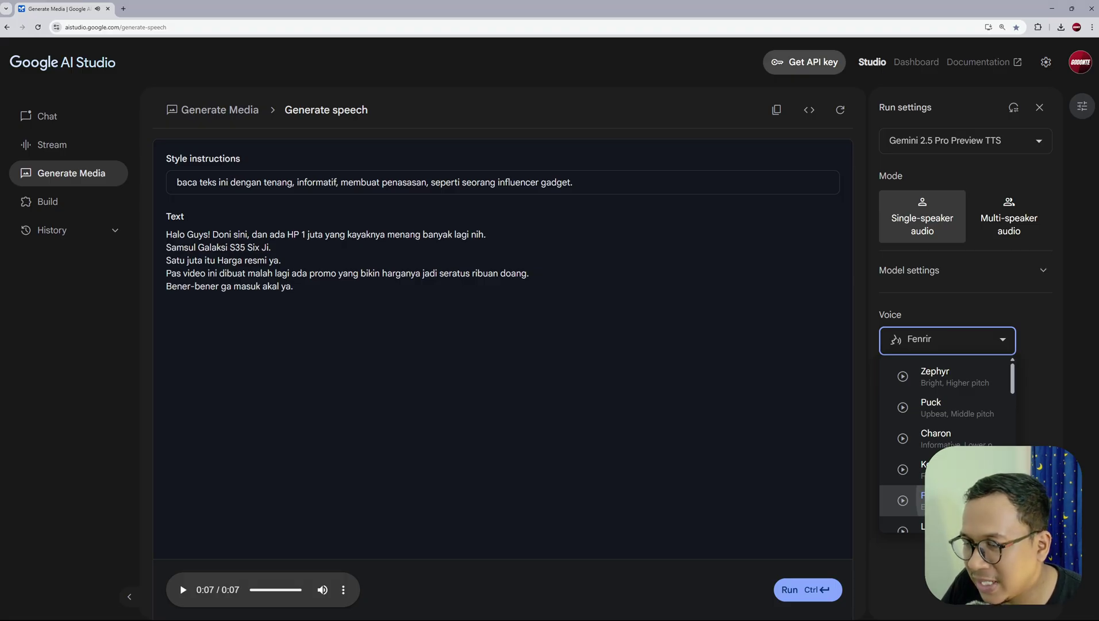
{"action": "left_click", "coordinate": [931, 500]}
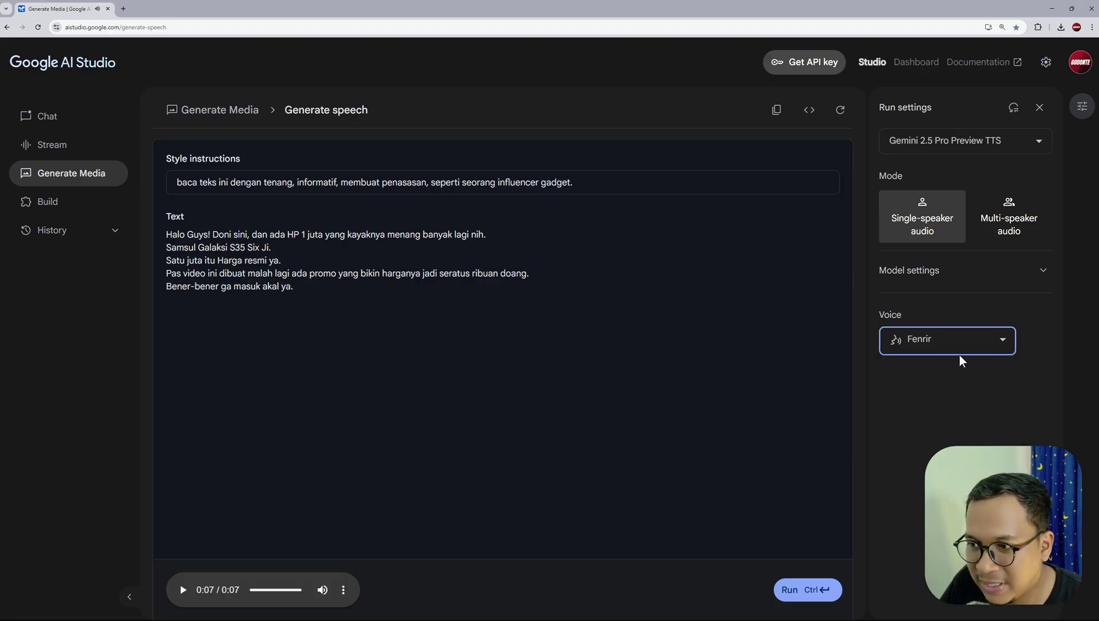
{"action": "left_click", "coordinate": [828, 590]}
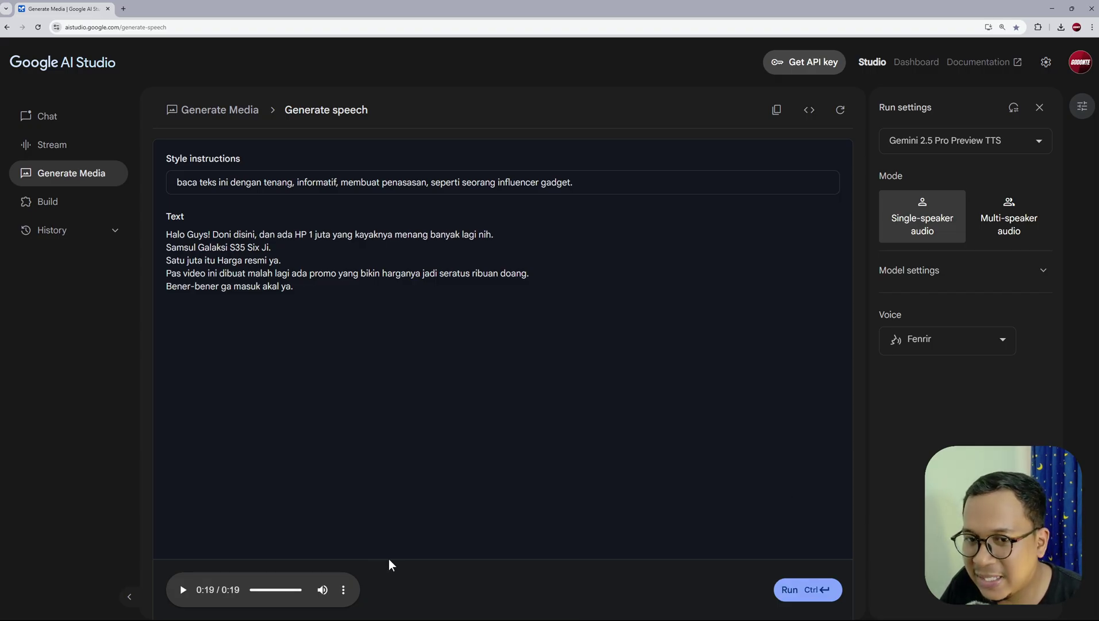
Play back the generated smartphone voiceover and download the audio file.
{"action": "left_click", "coordinate": [183, 592]}
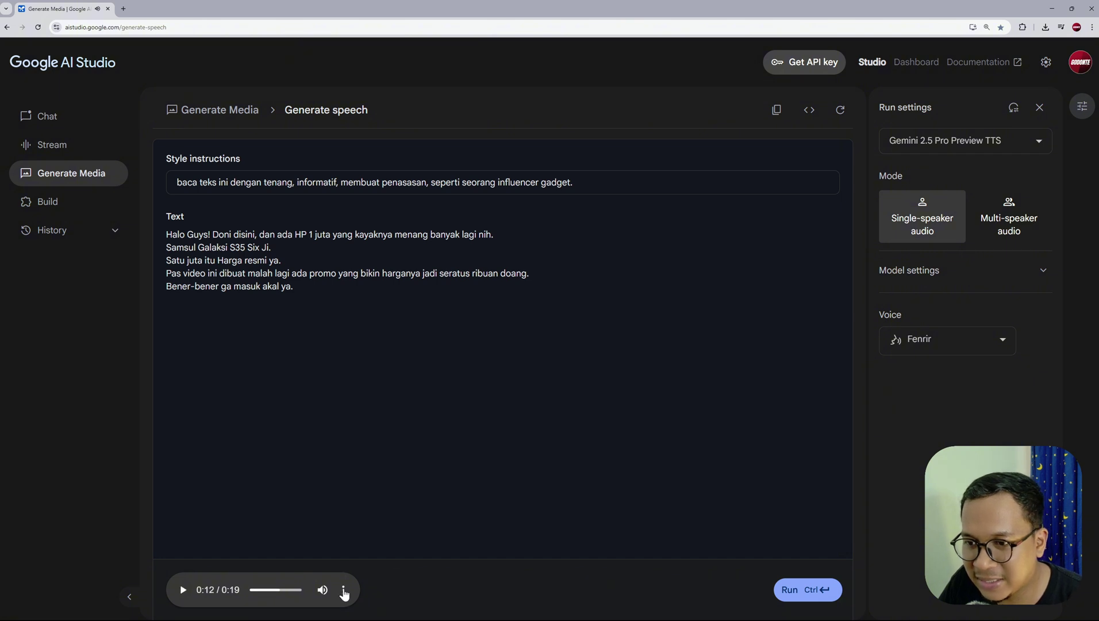
{"action": "left_click", "coordinate": [343, 590]}
{"action": "left_click", "coordinate": [275, 555]}
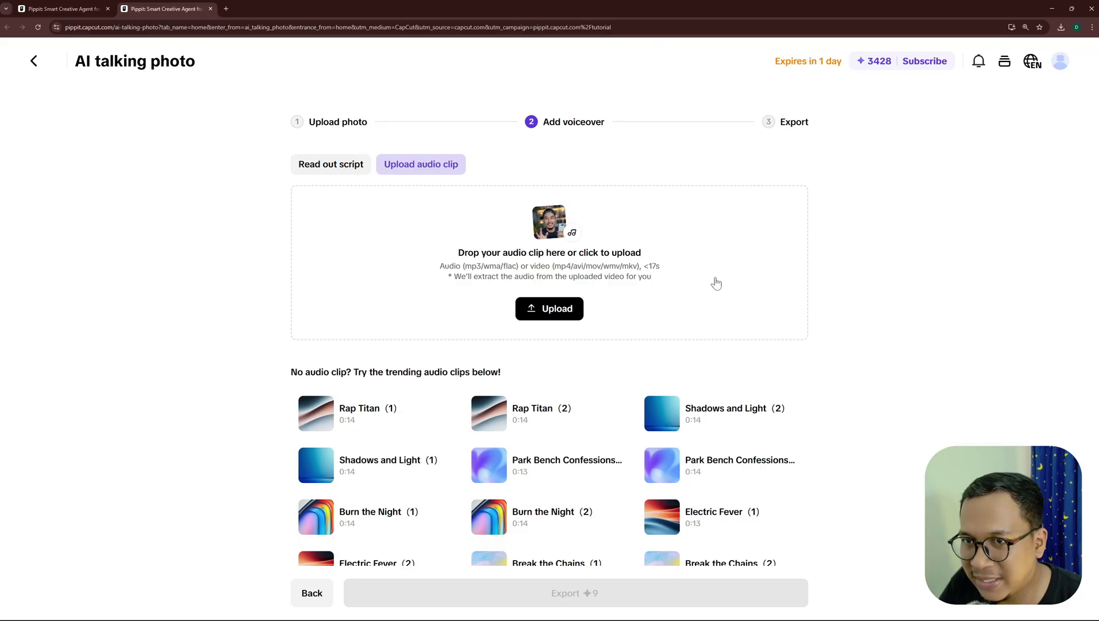
Switch to Pippit and upload "TTS google gadgetin 17 second.MP3" as the talking photo's voiceover clip.
{"action": "left_click", "coordinate": [560, 311]}
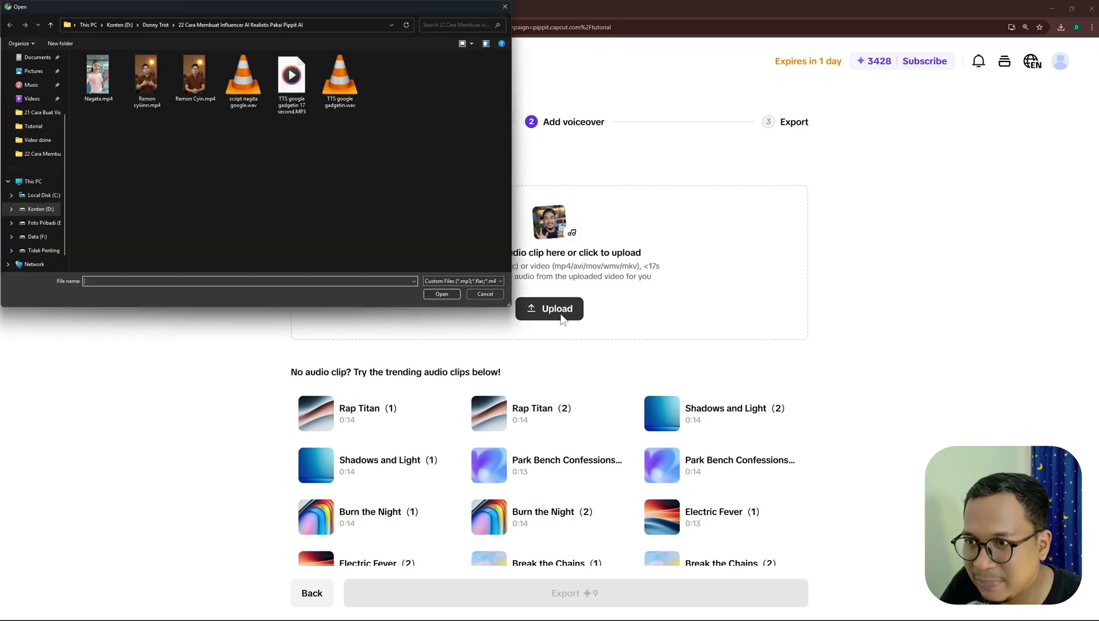
{"action": "double_click", "coordinate": [291, 80]}
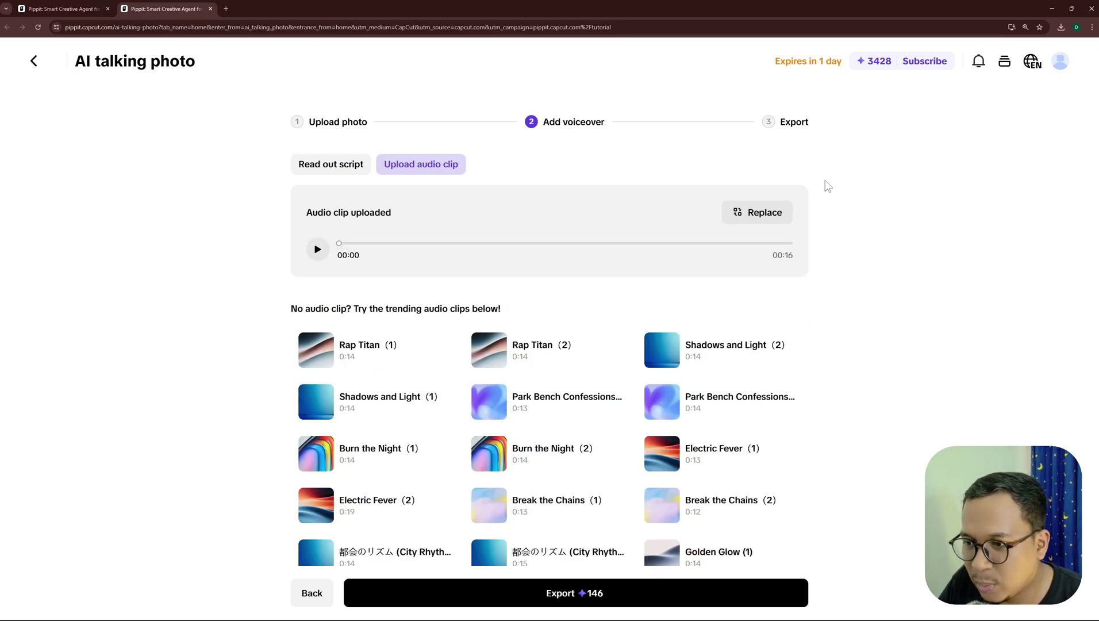
Export the talking photo as "Gadgetan" without watermark, at 1080p, Better quality and 30fps in MP4 format.
{"action": "left_click", "coordinate": [630, 600]}
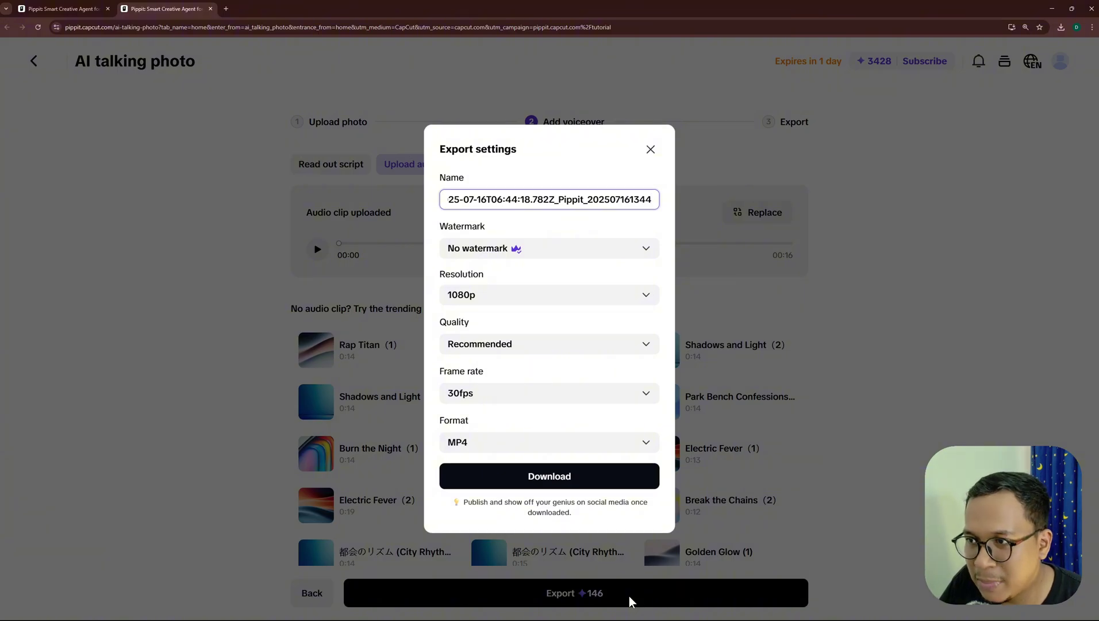
{"action": "triple_click", "coordinate": [593, 202]}
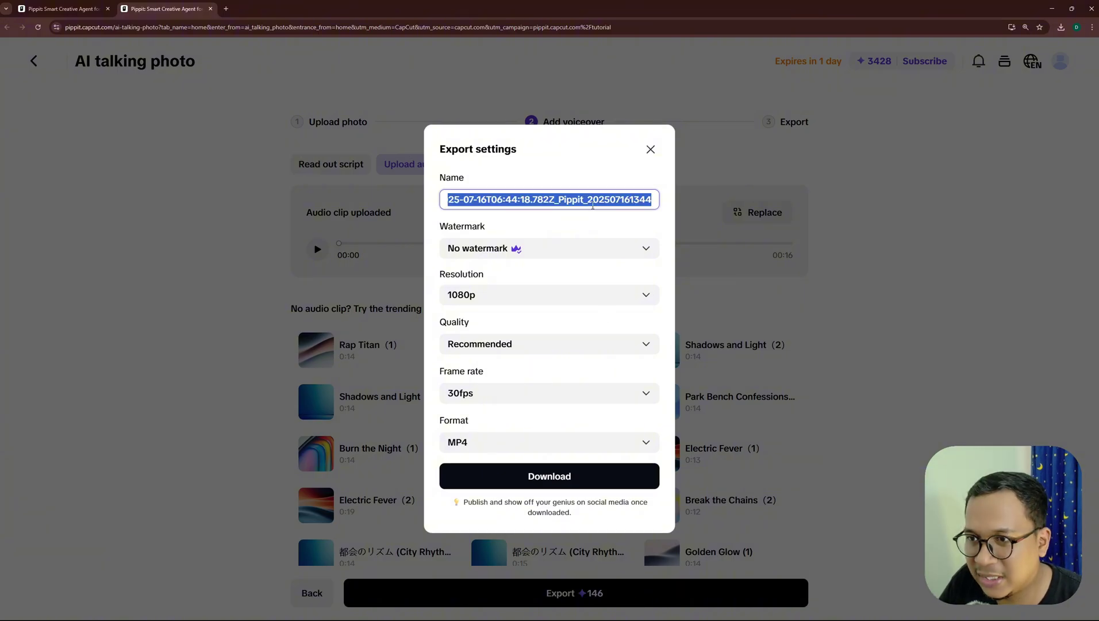
{"action": "type", "text": "Gadgetan"}
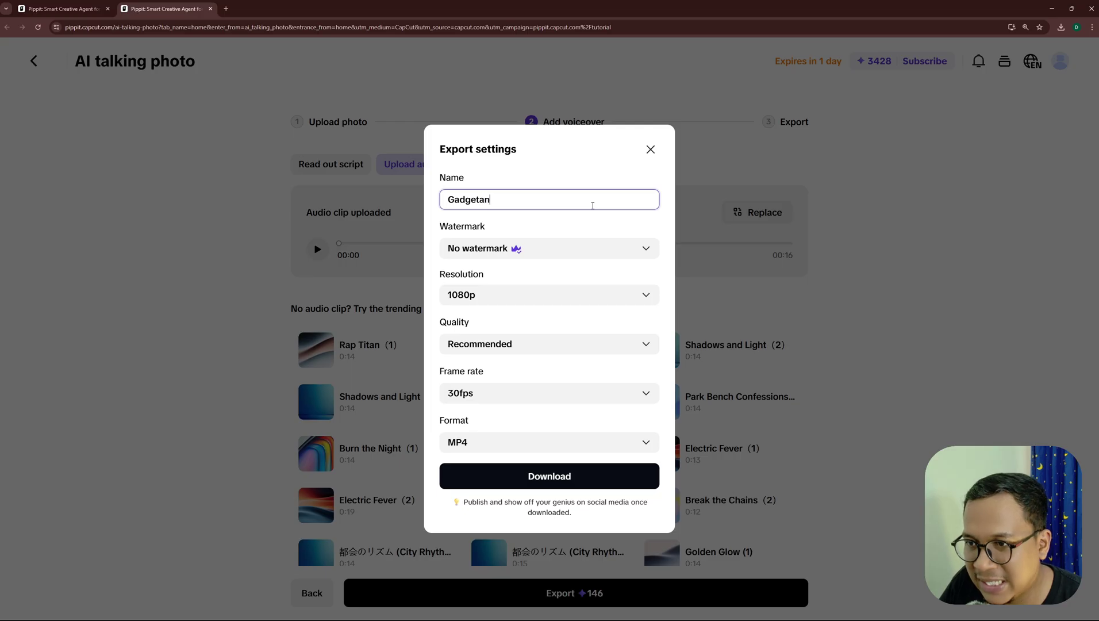
{"action": "left_click", "coordinate": [603, 249]}
{"action": "left_click", "coordinate": [537, 304]}
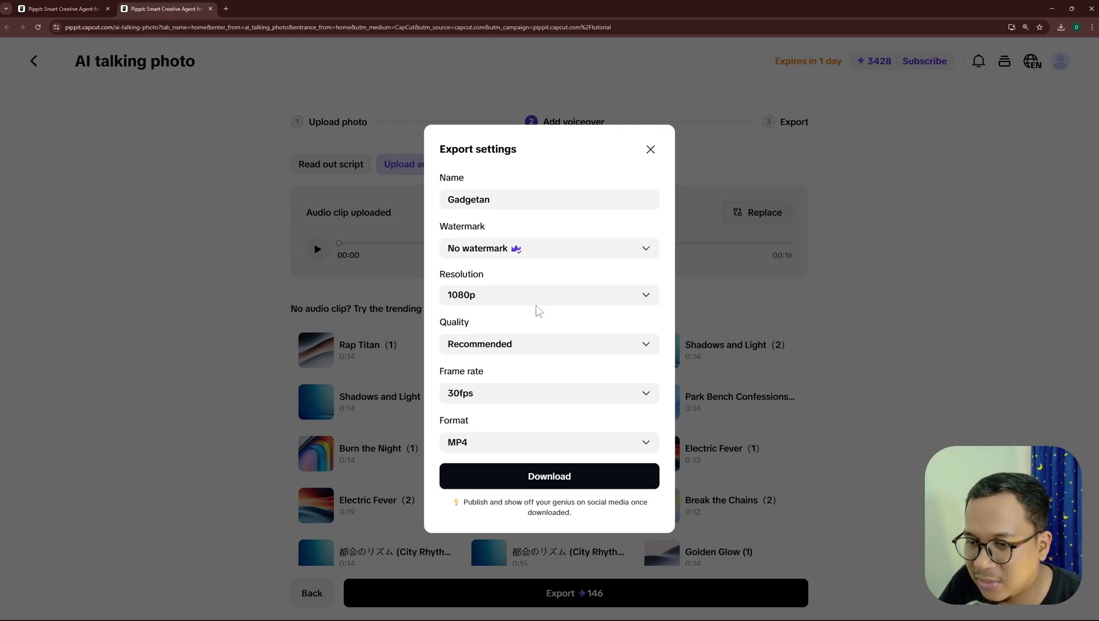
{"action": "left_click", "coordinate": [530, 345]}
{"action": "left_click", "coordinate": [506, 374]}
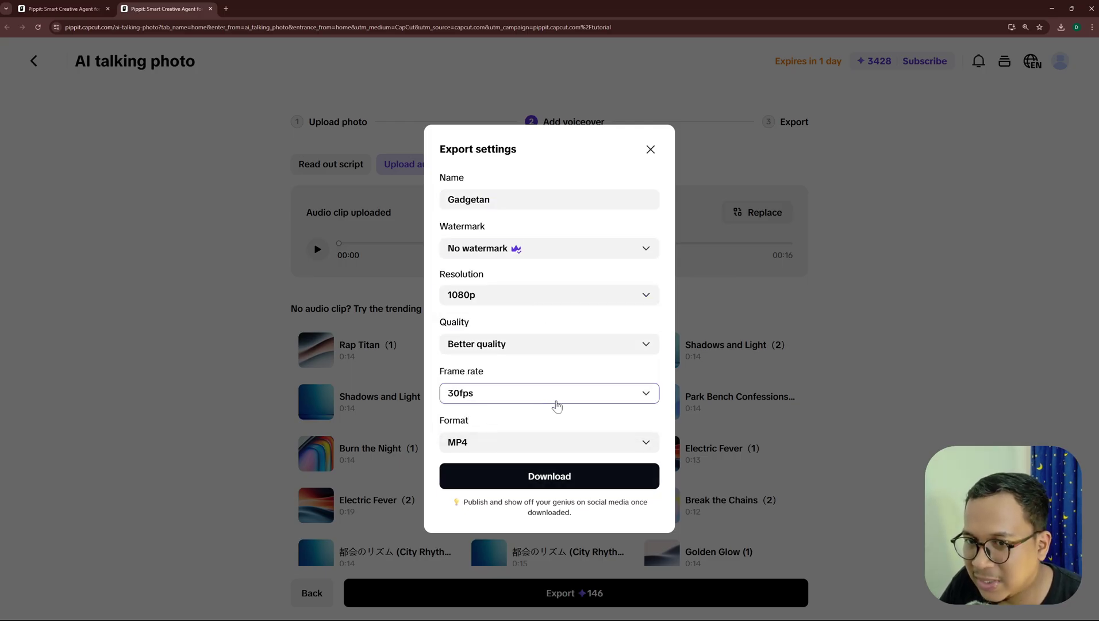
{"action": "left_click", "coordinate": [581, 476]}
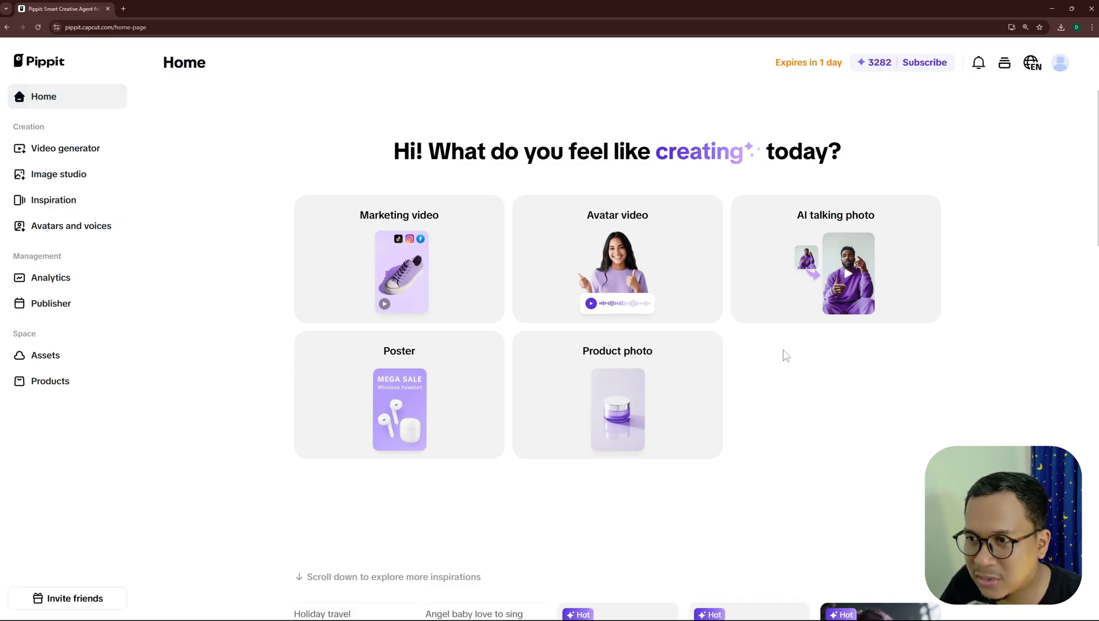
Start a new avatar video, choose the Curtis in the kitchen avatar, and play its preview.
{"action": "left_click", "coordinate": [608, 260]}
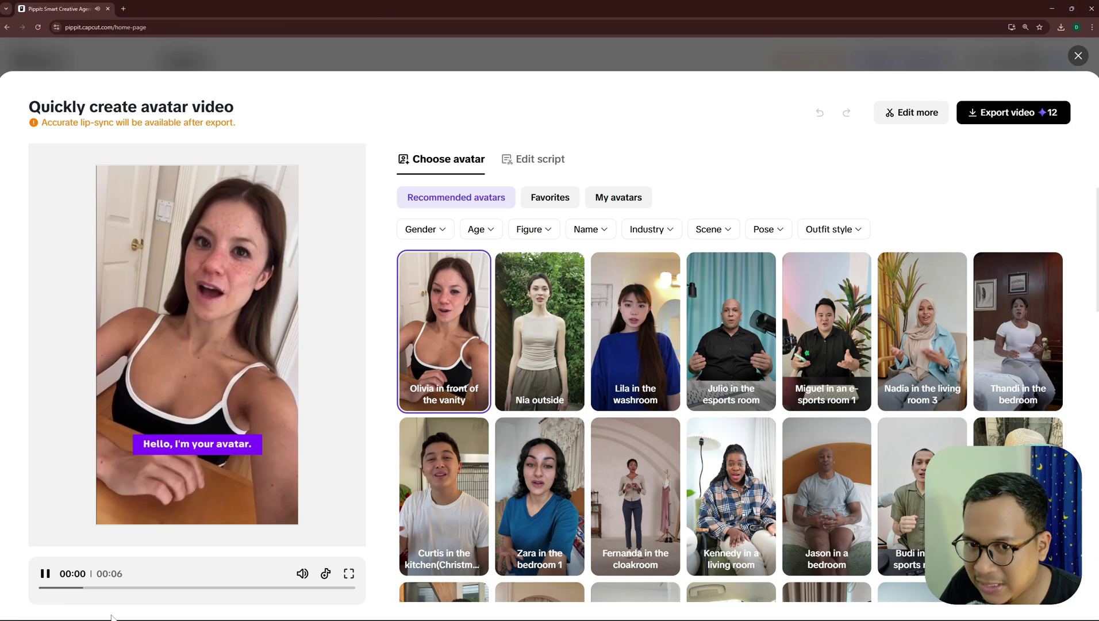
{"action": "left_click", "coordinate": [436, 495]}
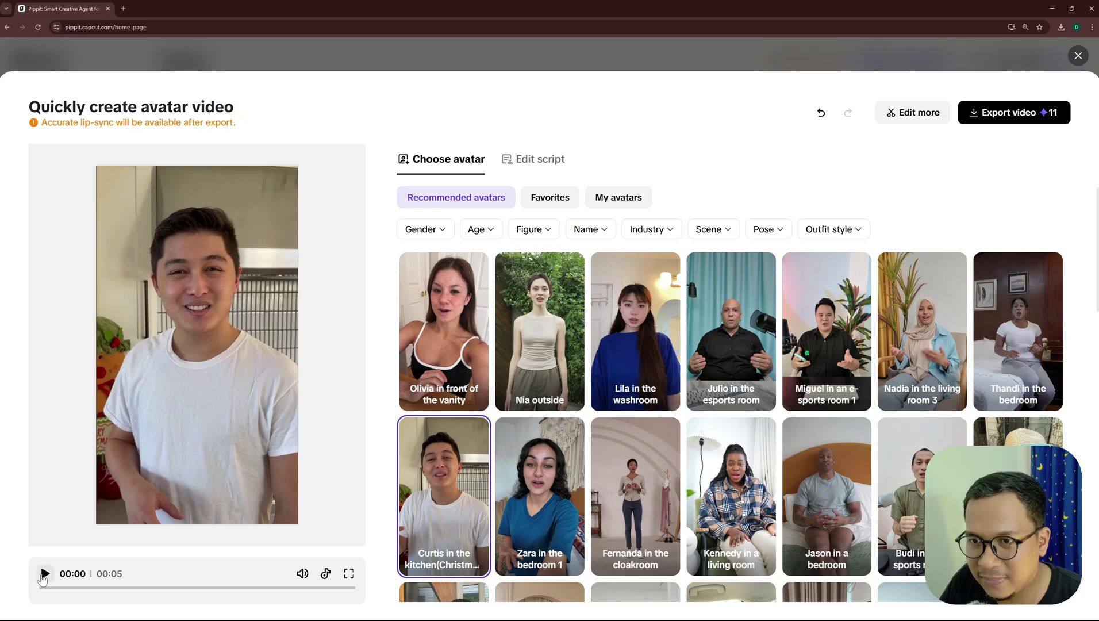
{"action": "left_click", "coordinate": [45, 574]}
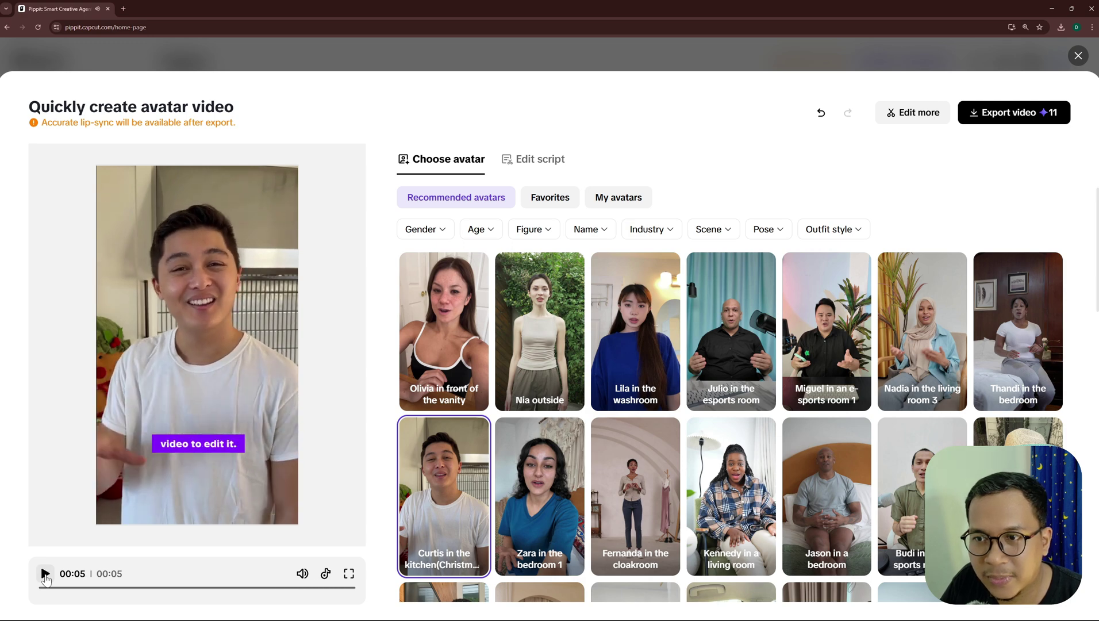
Browse the recommended avatars and filter them to Male gender and the Bathroom scene.
{"action": "scroll", "coordinate": [1068, 431], "scroll_direction": "down", "scroll_amount": 8}
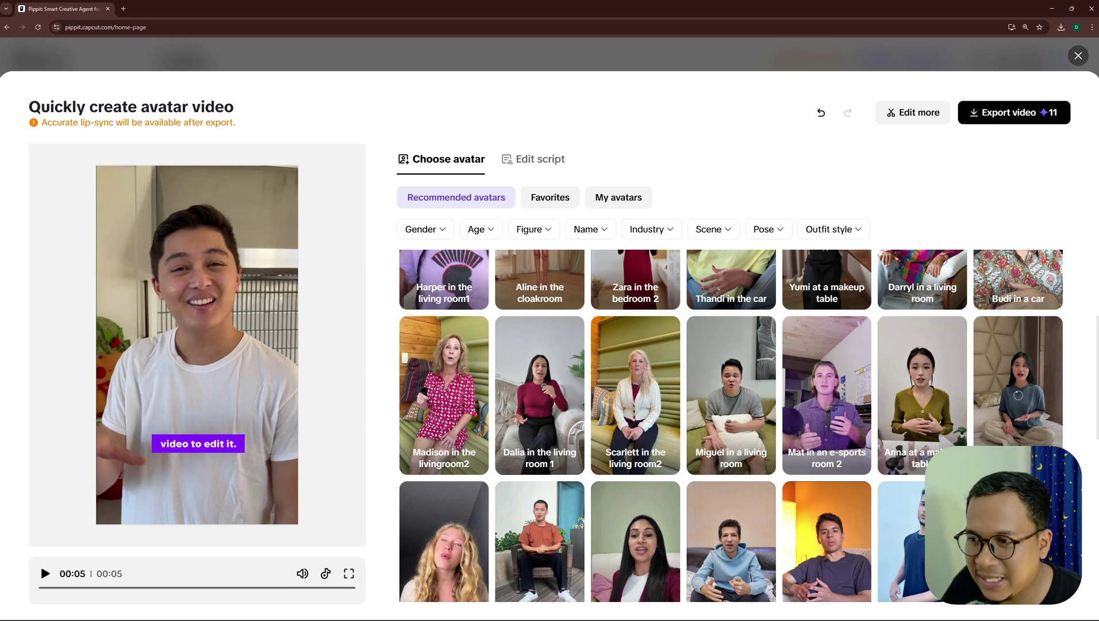
{"action": "scroll", "coordinate": [1069, 425], "scroll_direction": "up", "scroll_amount": 5}
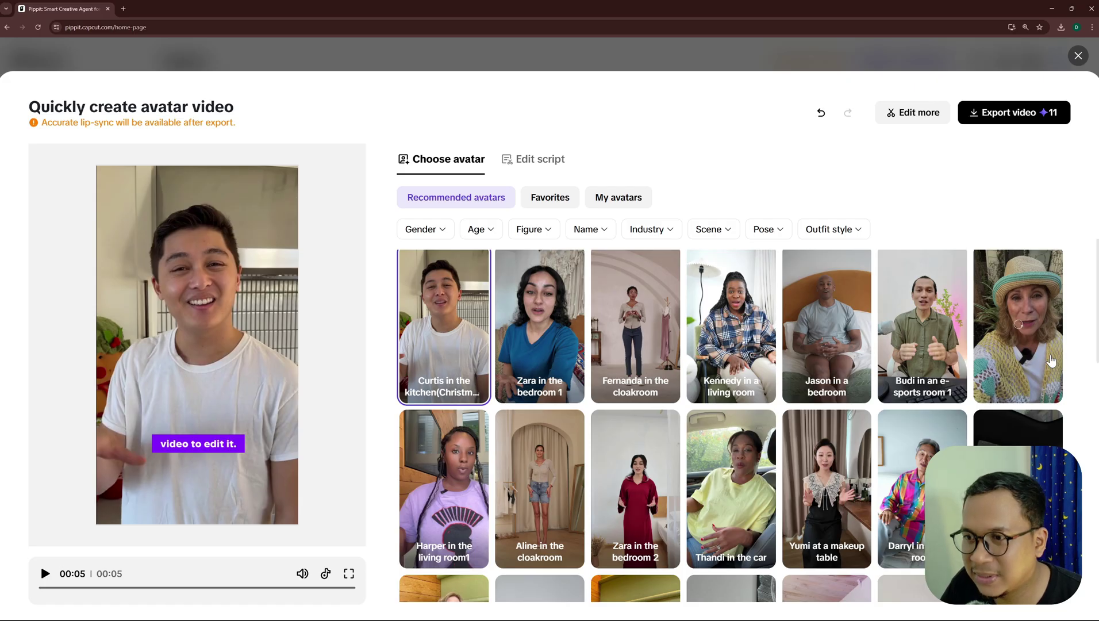
{"action": "scroll", "coordinate": [1088, 374], "scroll_direction": "up", "scroll_amount": 3}
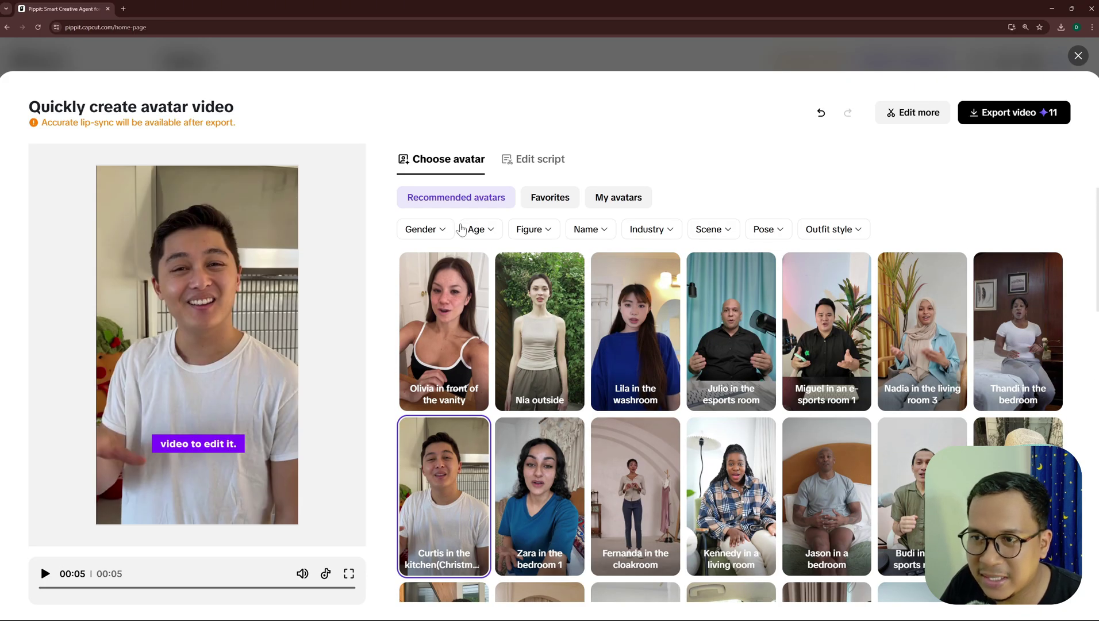
{"action": "left_click", "coordinate": [425, 231]}
{"action": "left_click", "coordinate": [413, 282]}
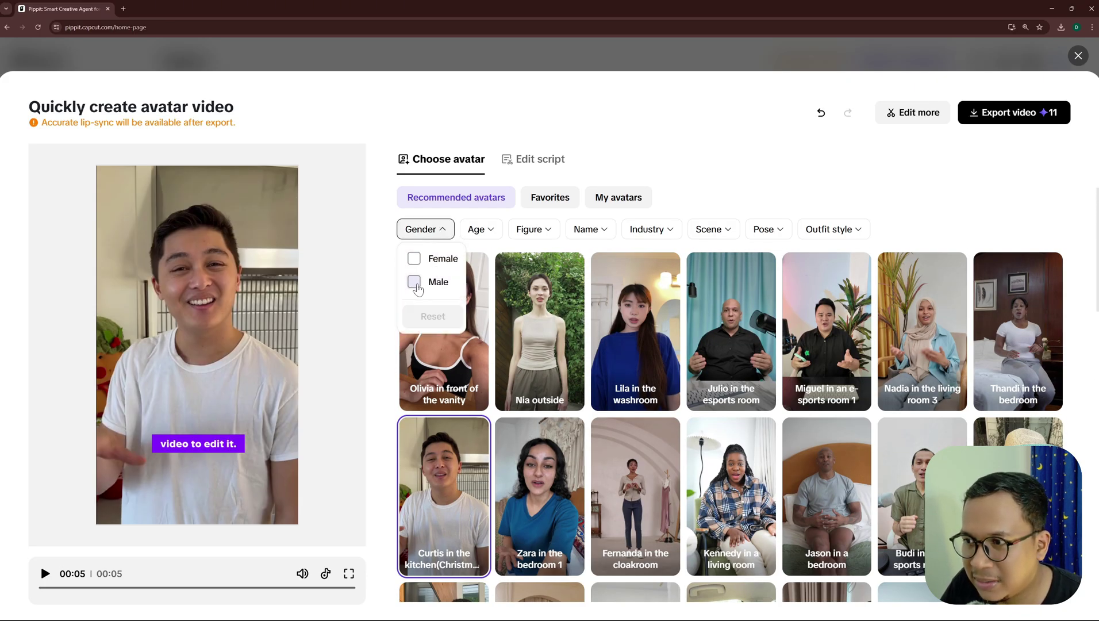
{"action": "left_click", "coordinate": [748, 170]}
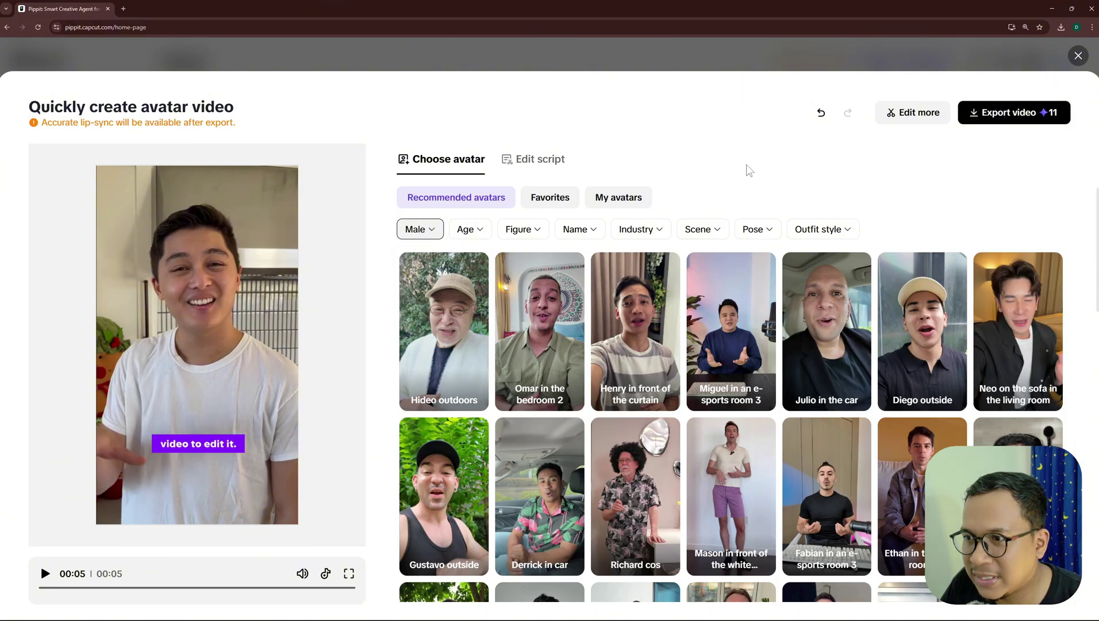
{"action": "left_click", "coordinate": [699, 229]}
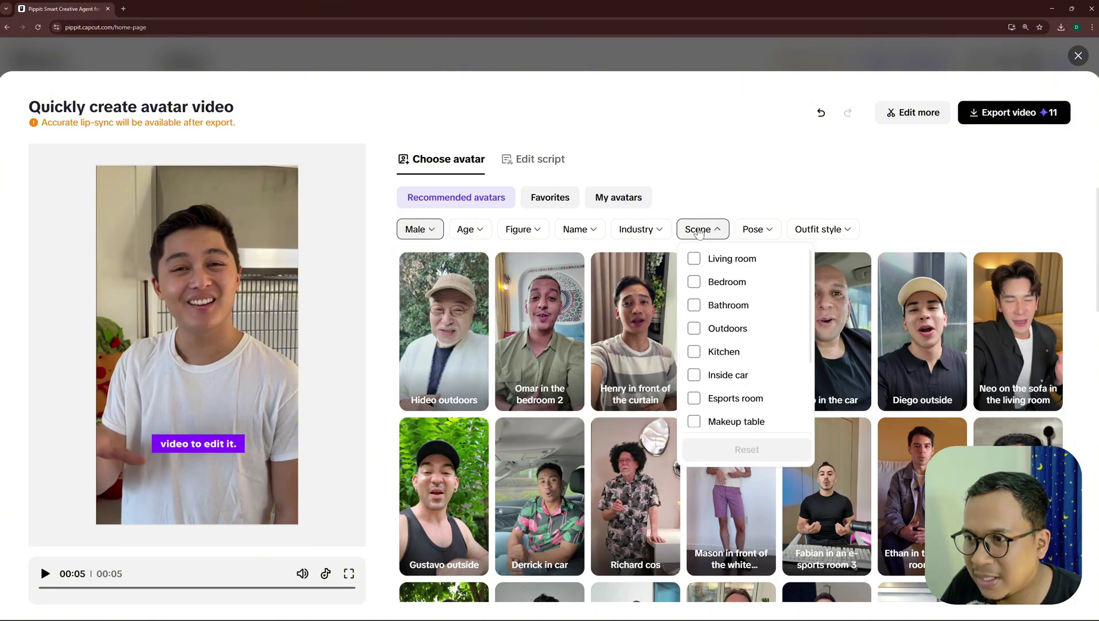
{"action": "left_click", "coordinate": [694, 305]}
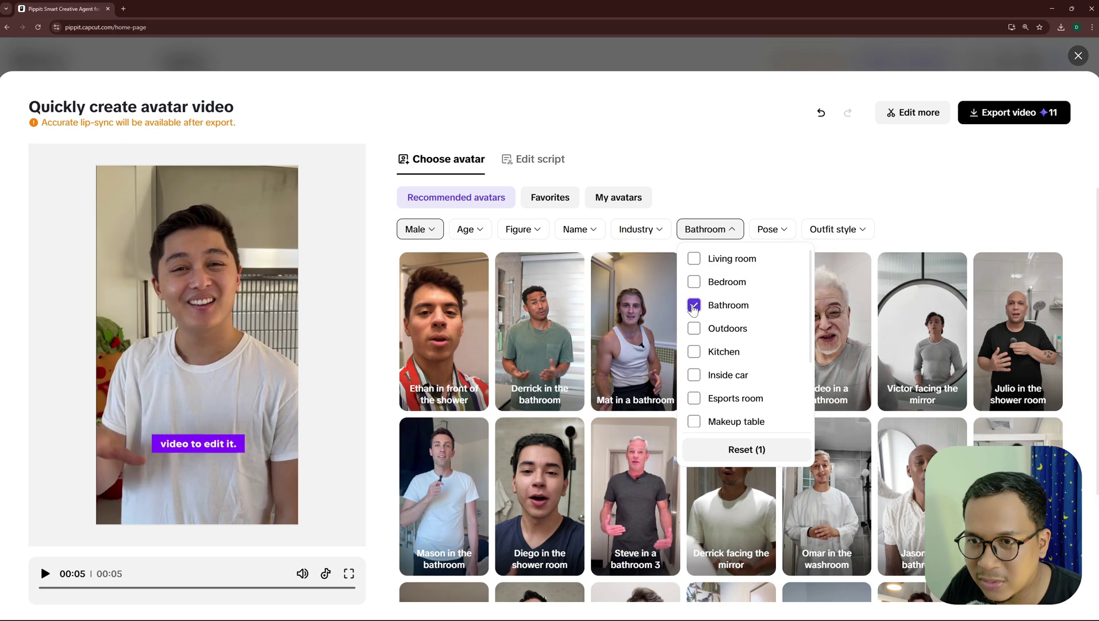
{"action": "left_click", "coordinate": [729, 174]}
Change the gender filter from Male to Female and choose the Nia in the washroom avatar.
{"action": "left_click", "coordinate": [412, 236]}
{"action": "left_click", "coordinate": [414, 282]}
{"action": "left_click", "coordinate": [414, 258]}
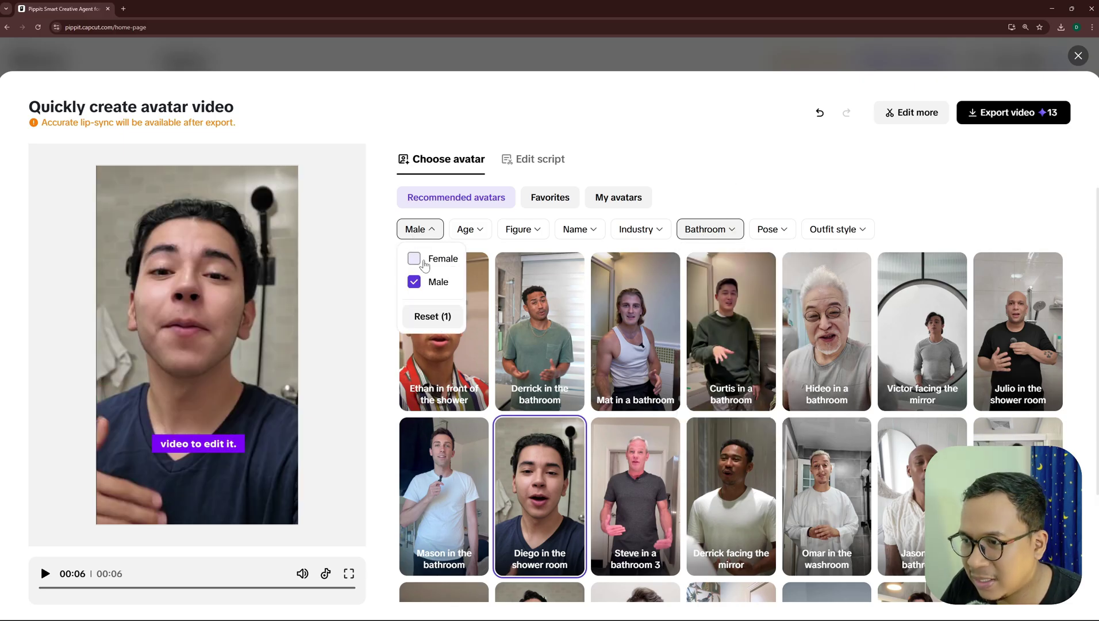
{"action": "left_click", "coordinate": [770, 170]}
{"action": "scroll", "coordinate": [730, 402], "scroll_direction": "down", "scroll_amount": 5}
{"action": "scroll", "coordinate": [1066, 328], "scroll_direction": "up", "scroll_amount": 4}
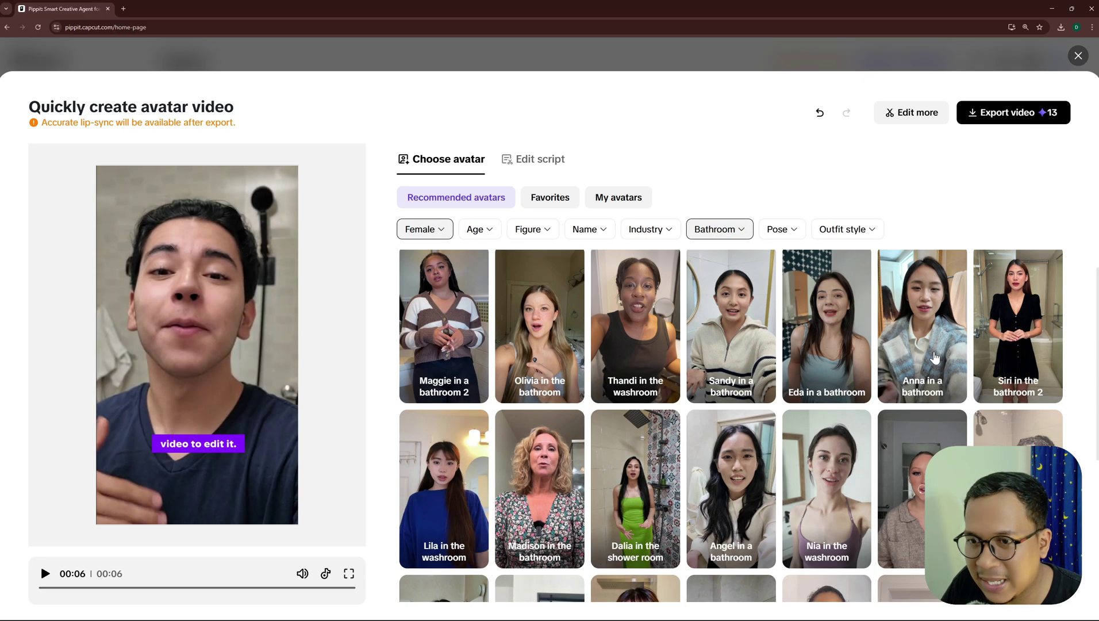
{"action": "left_click", "coordinate": [825, 464]}
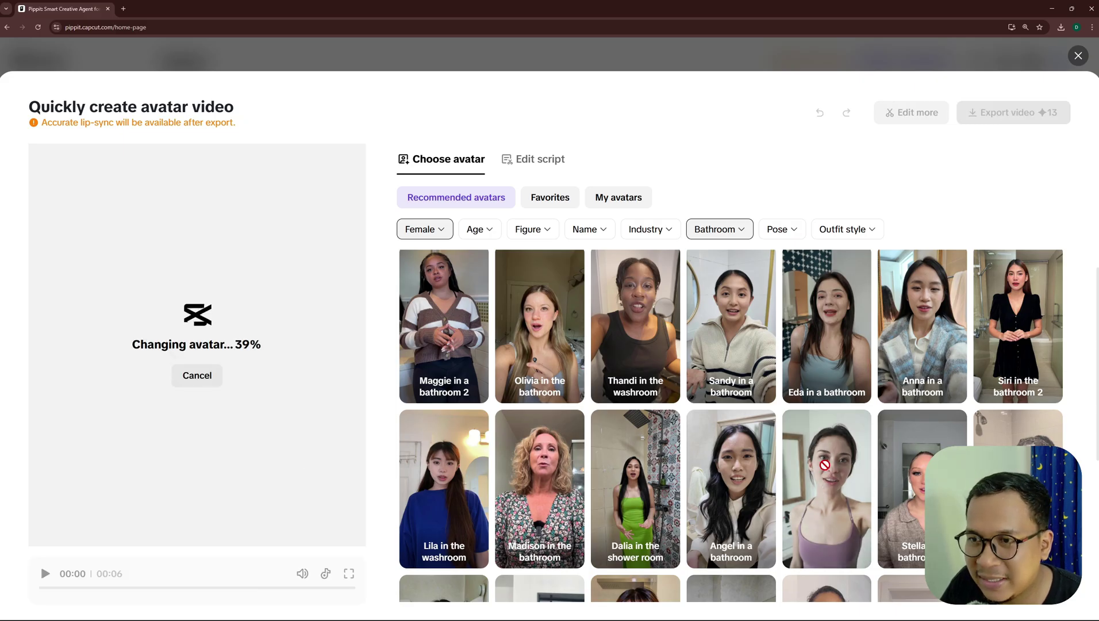
Replace the script with "Hari ini aku mau spil produk apa aja yang jadi skincare routine aku tiap pagi, stay tune ya!" and set its language to Indonesian.
{"action": "left_click", "coordinate": [524, 159]}
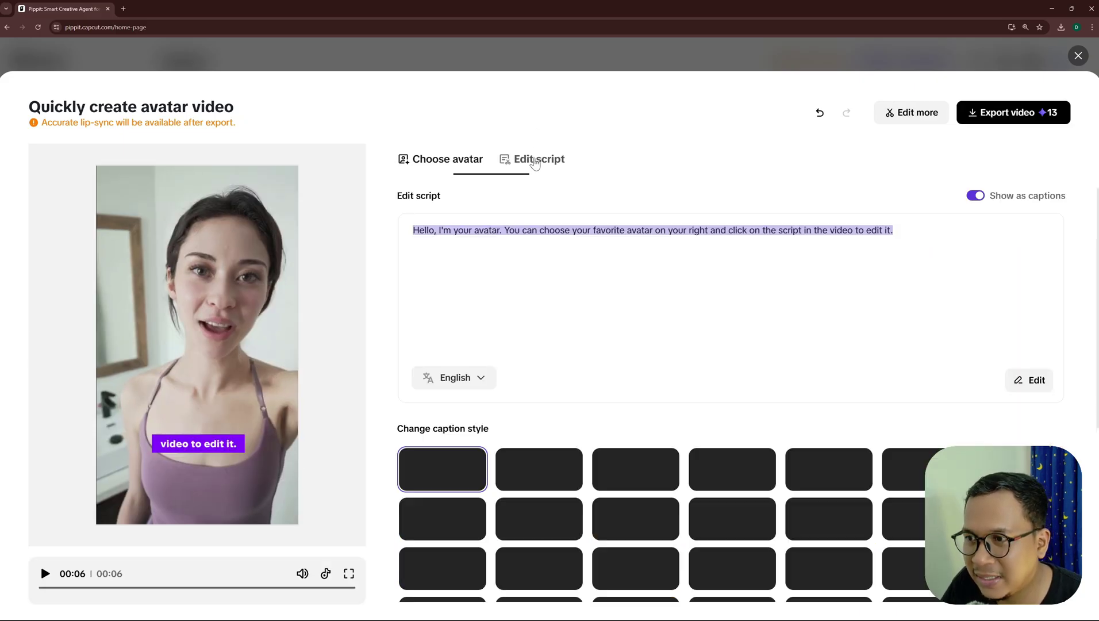
{"action": "left_click", "coordinate": [666, 246]}
{"action": "key", "text": "ctrl+a"}
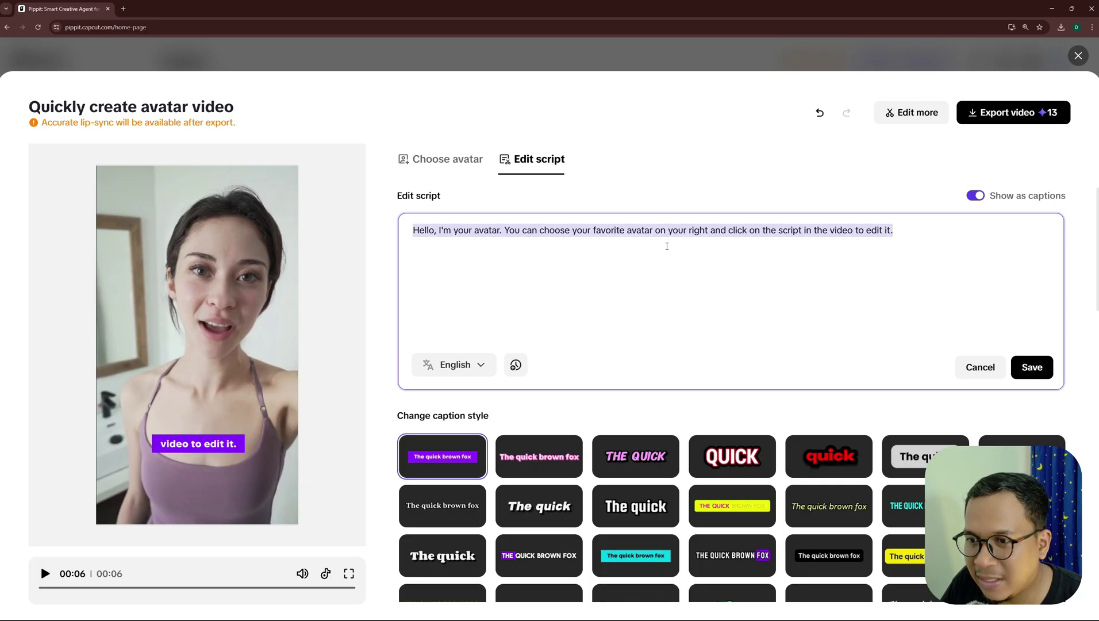
{"action": "type", "text": "Hari ini aku mau spil produk apa aja yang jadi skincare routine aku tiap pagi, stay tune ya!"}
{"action": "left_click", "coordinate": [454, 365]}
{"action": "scroll", "coordinate": [473, 451], "scroll_direction": "down", "scroll_amount": 5}
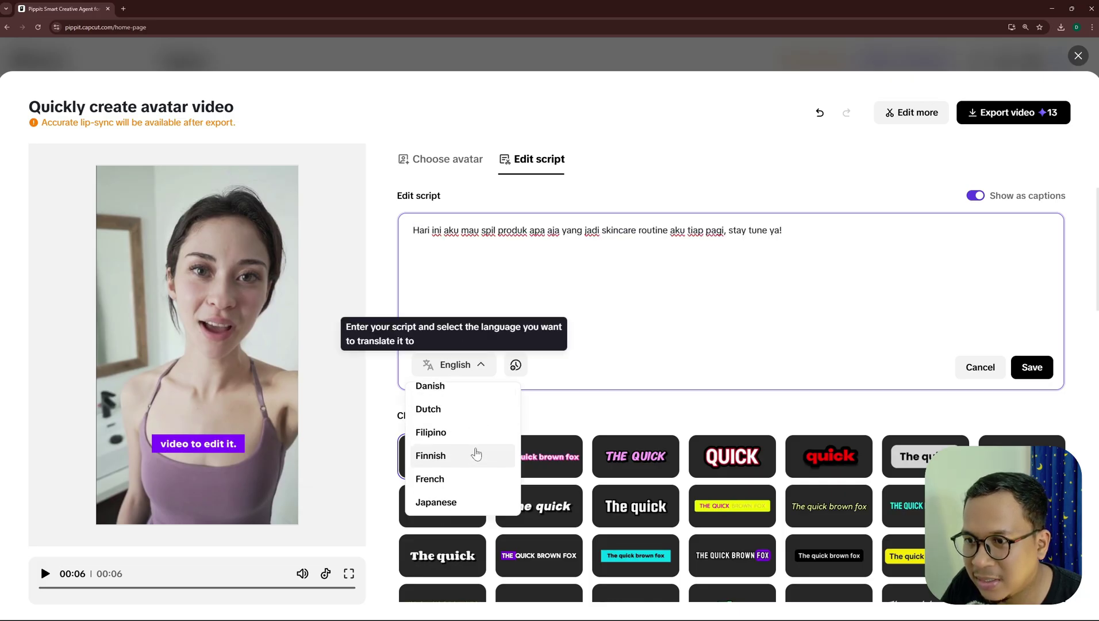
{"action": "left_click", "coordinate": [454, 420]}
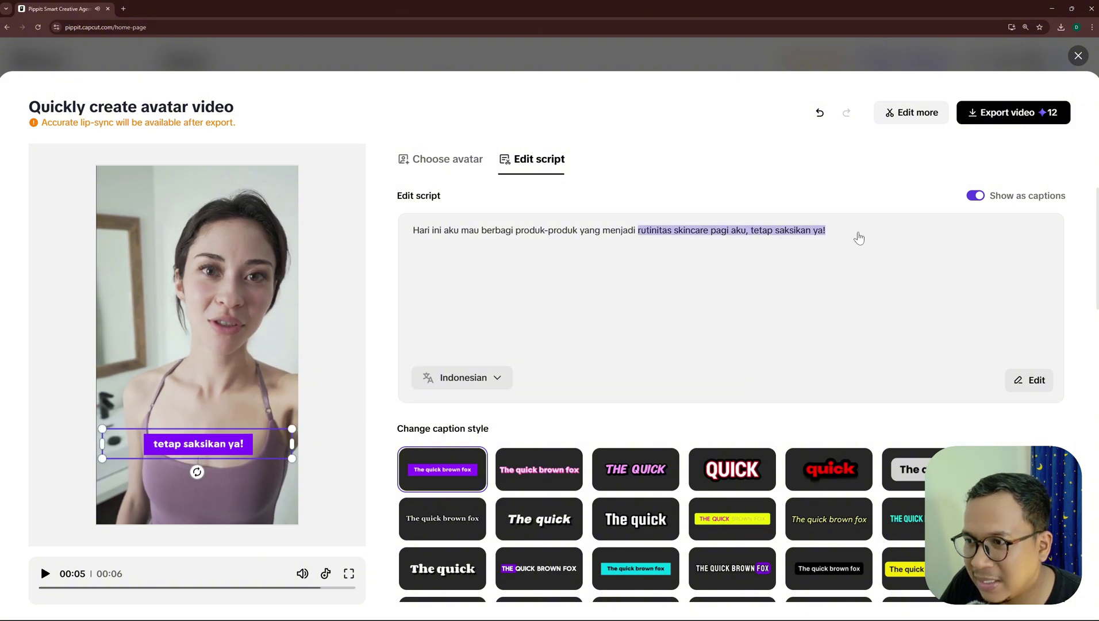
Replace "tetap saksikan" with "stay tune" in the script, save it, and play the avatar preview.
{"action": "left_click", "coordinate": [935, 289]}
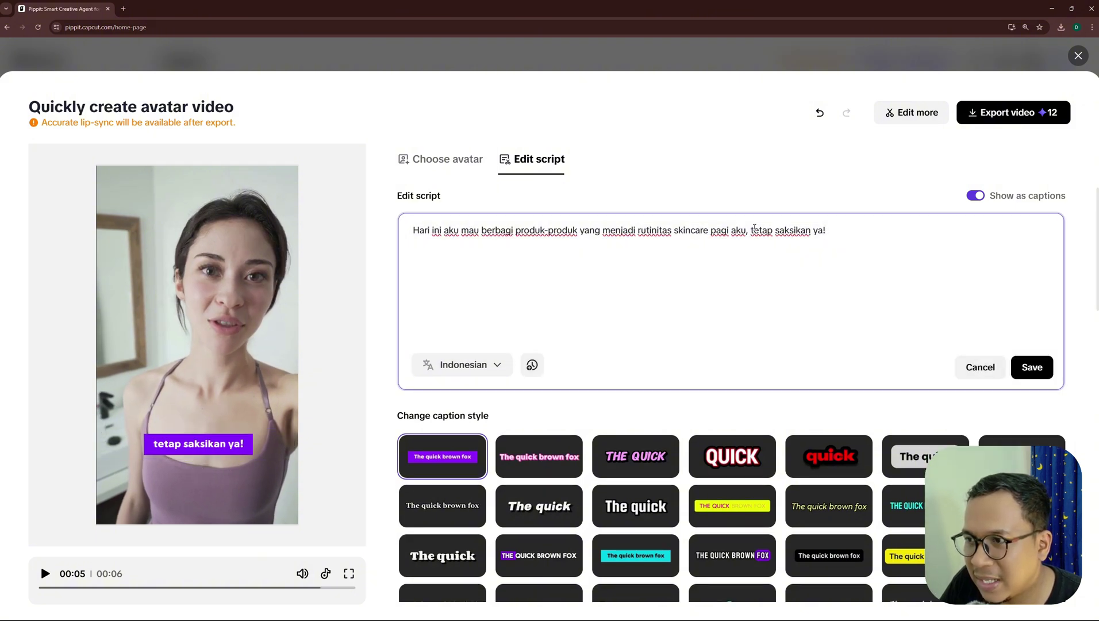
{"action": "left_click_drag", "start_coordinate": [752, 230], "coordinate": [811, 235]}
{"action": "type", "text": "stay"}
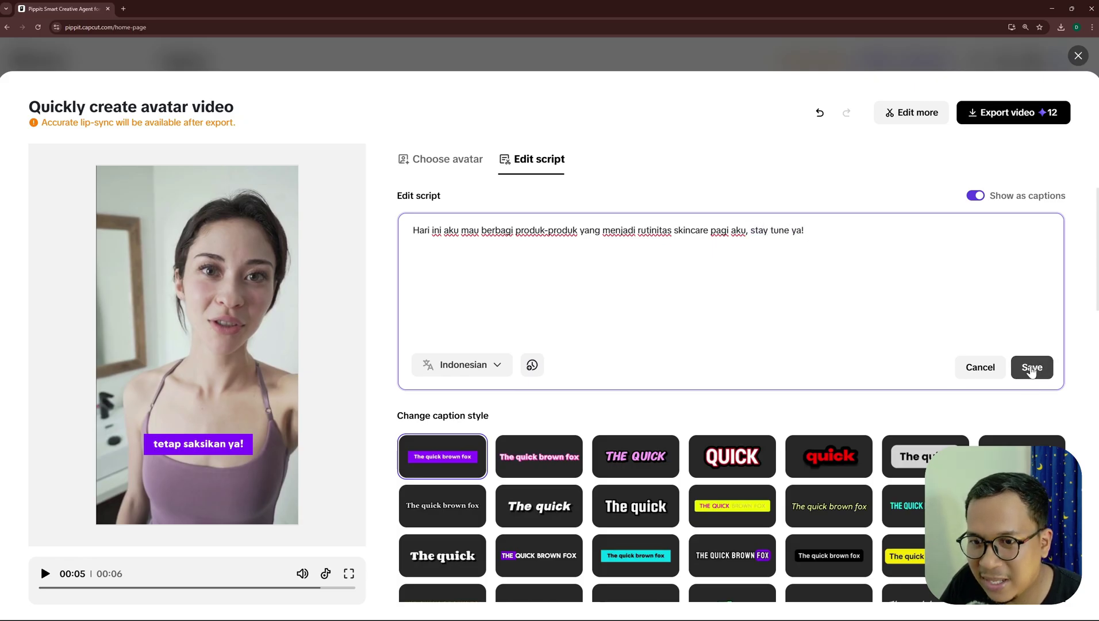
{"action": "left_click", "coordinate": [1032, 367]}
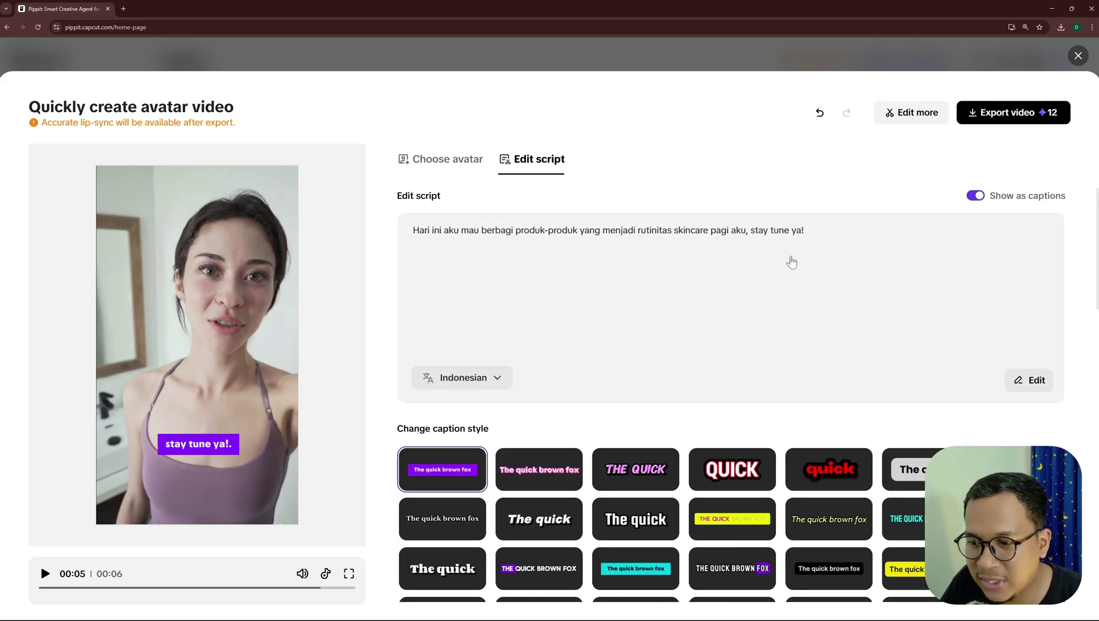
{"action": "left_click", "coordinate": [45, 573]}
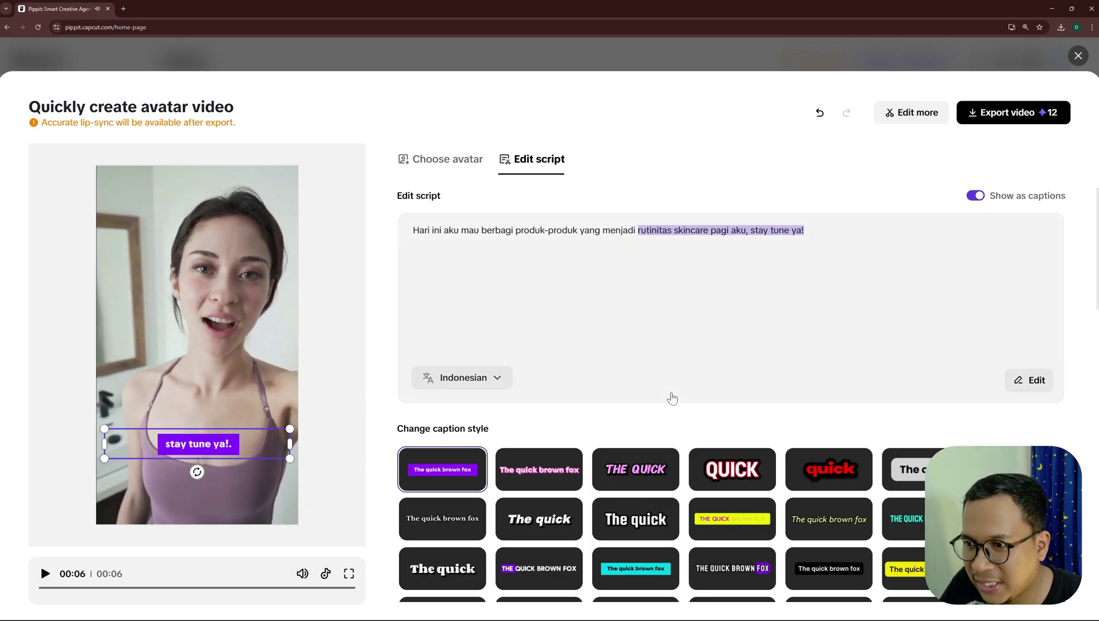
Change the caption style to the white "BROWN FOX" design with yellow highlighting and play the preview.
{"action": "scroll", "coordinate": [670, 493], "scroll_direction": "down", "scroll_amount": 2}
{"action": "scroll", "coordinate": [890, 488], "scroll_direction": "down", "scroll_amount": 5}
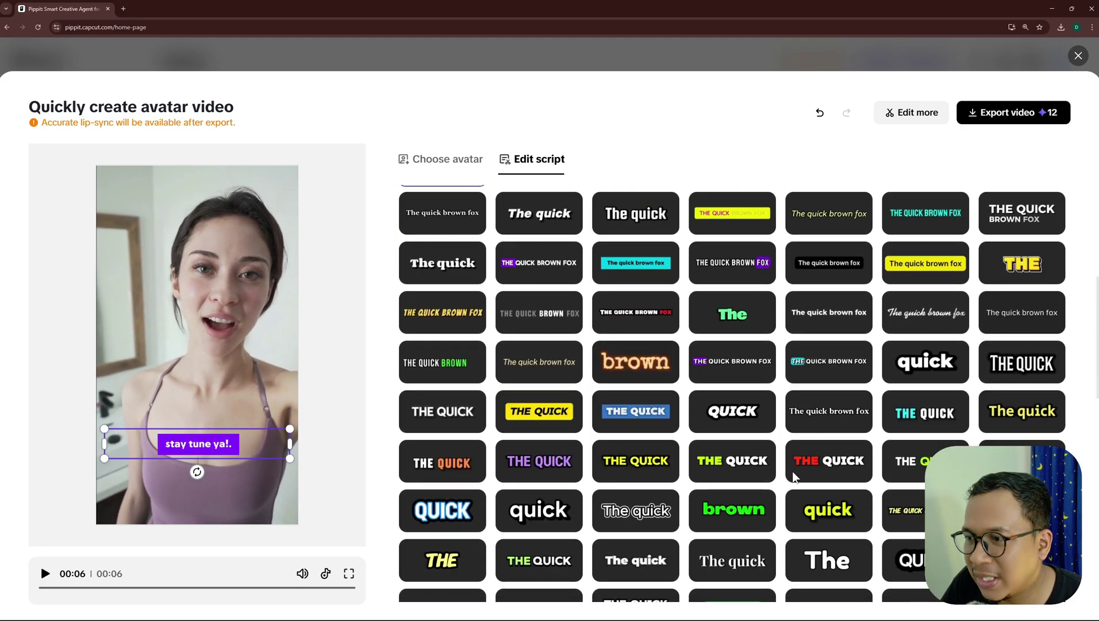
{"action": "left_click", "coordinate": [1017, 422]}
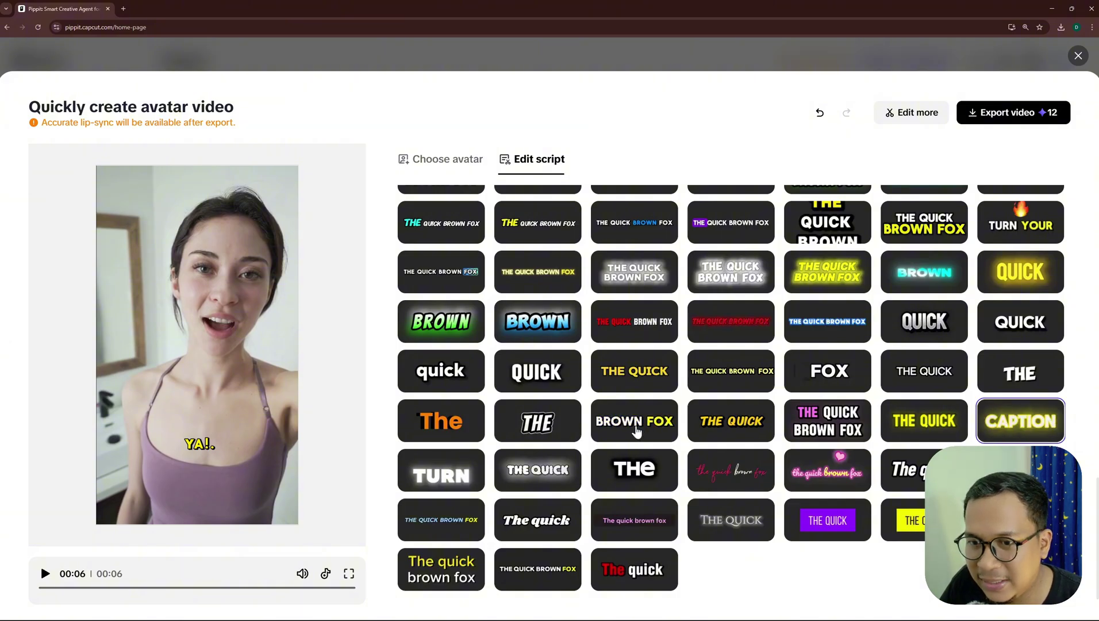
{"action": "left_click", "coordinate": [634, 421]}
{"action": "left_click", "coordinate": [45, 573]}
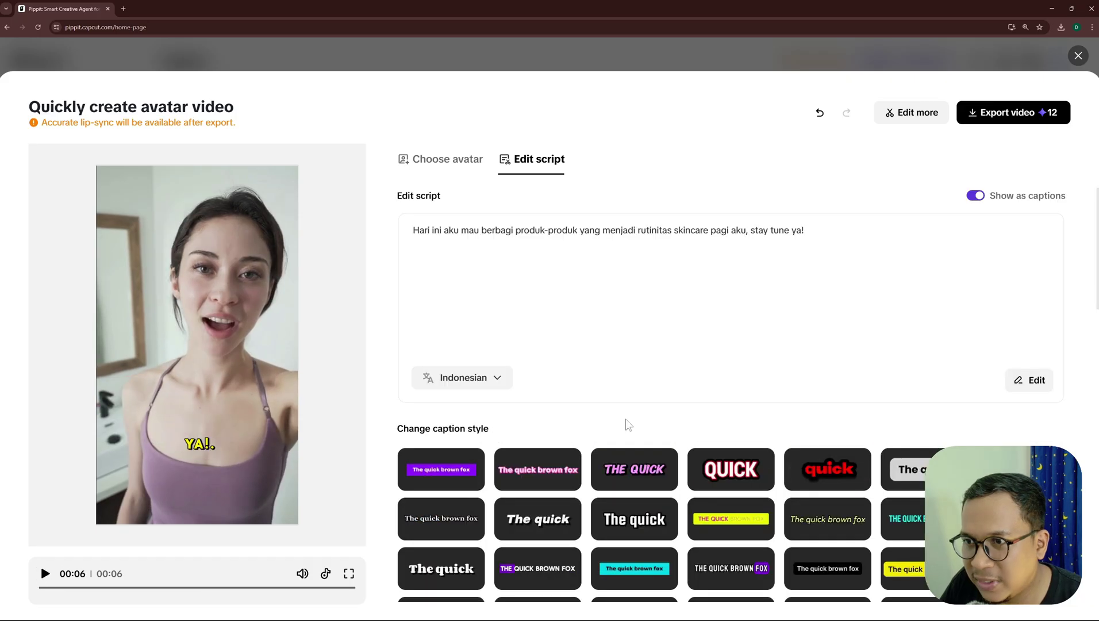
Export the avatar video with the quality set to Better quality and download it.
{"action": "left_click", "coordinate": [1007, 113]}
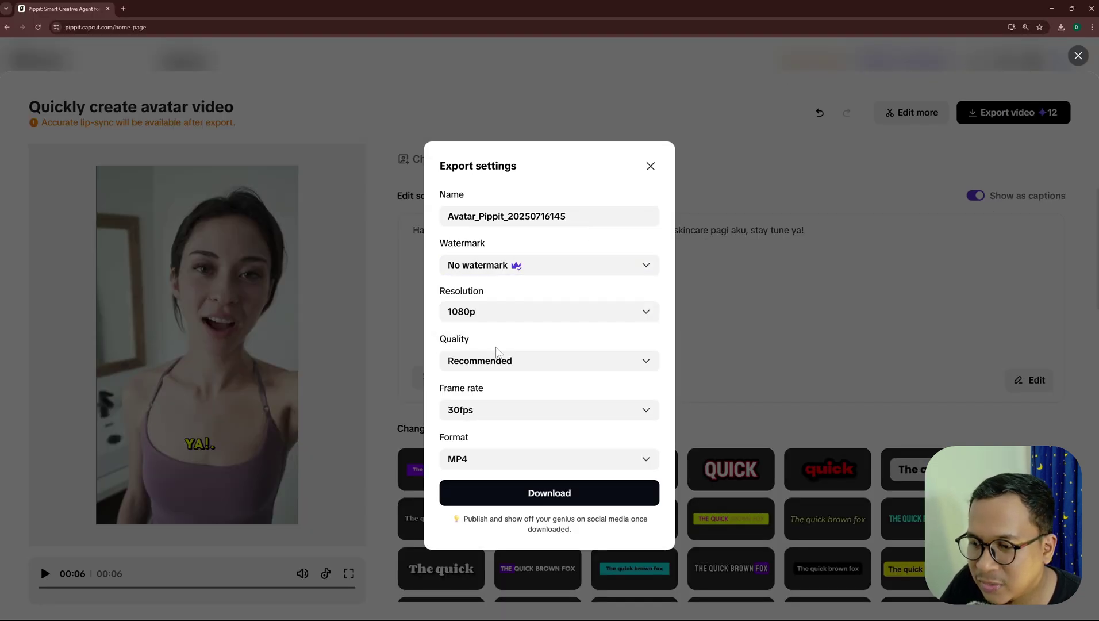
{"action": "left_click", "coordinate": [515, 361]}
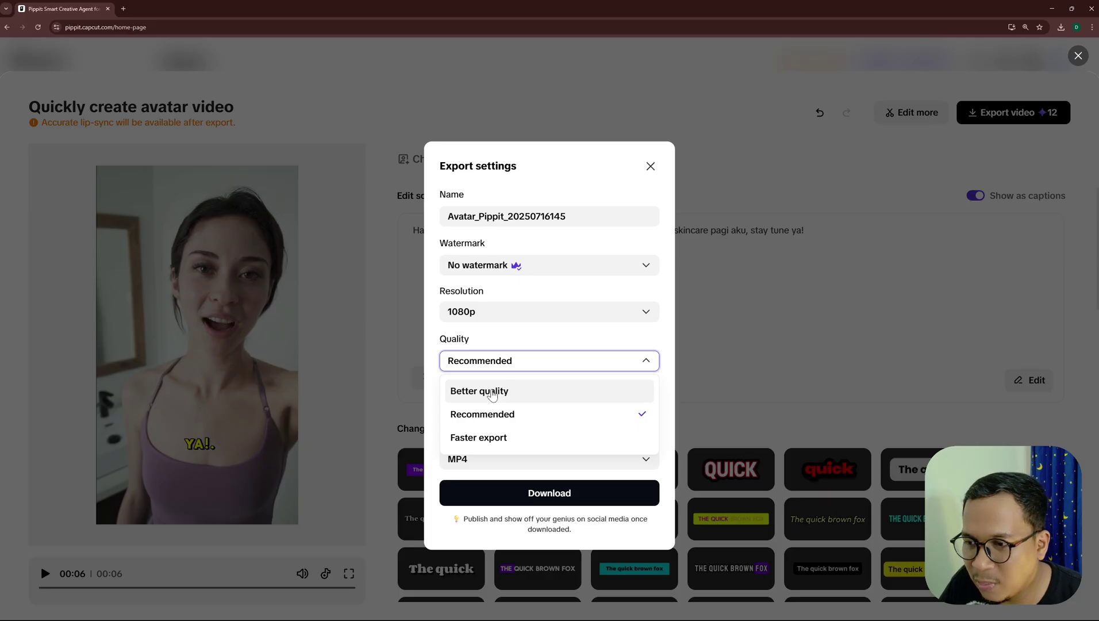
{"action": "left_click", "coordinate": [492, 392]}
{"action": "left_click", "coordinate": [503, 487]}
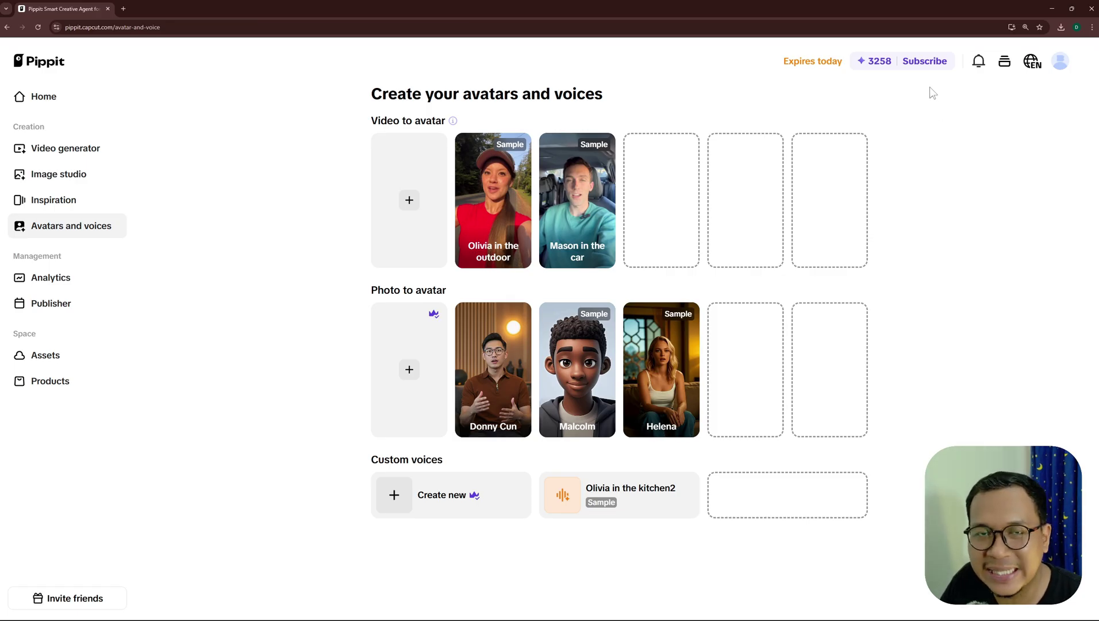
Review the monthly Starter subscription and the credits in the full plan comparison, and close the pricing page.
{"action": "left_click", "coordinate": [927, 61]}
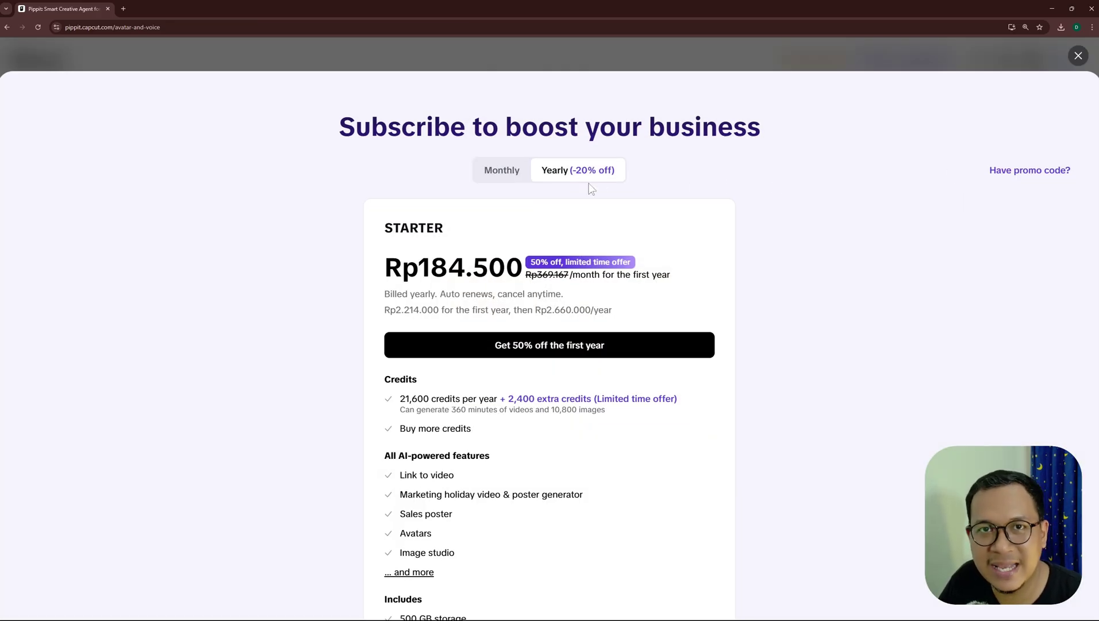
{"action": "left_click", "coordinate": [501, 172]}
{"action": "scroll", "coordinate": [562, 437], "scroll_direction": "down", "scroll_amount": 3}
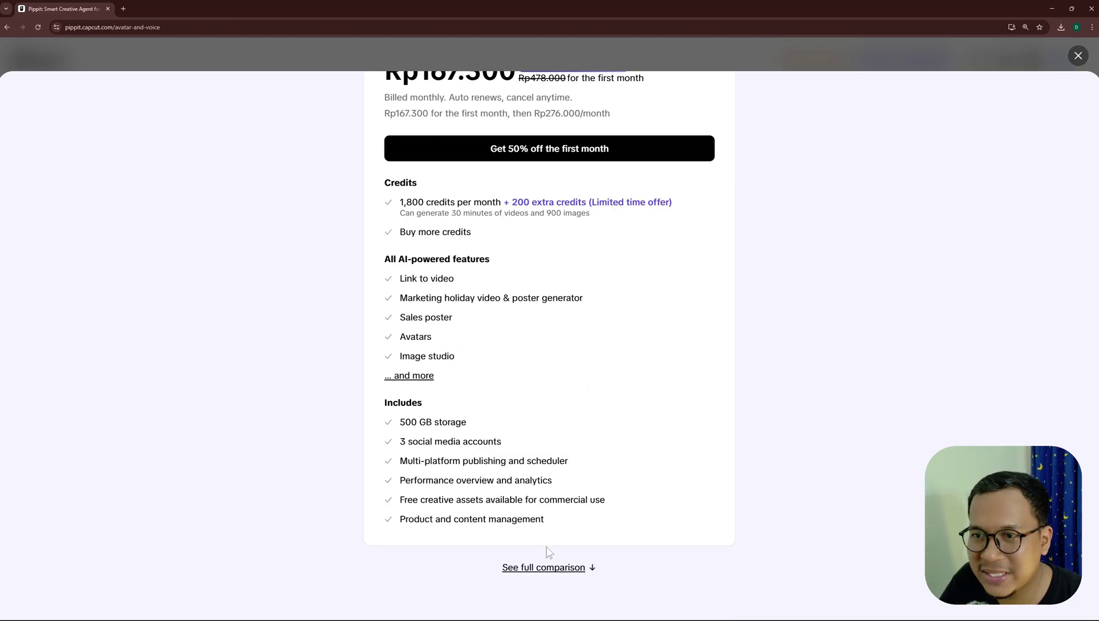
{"action": "left_click", "coordinate": [542, 569]}
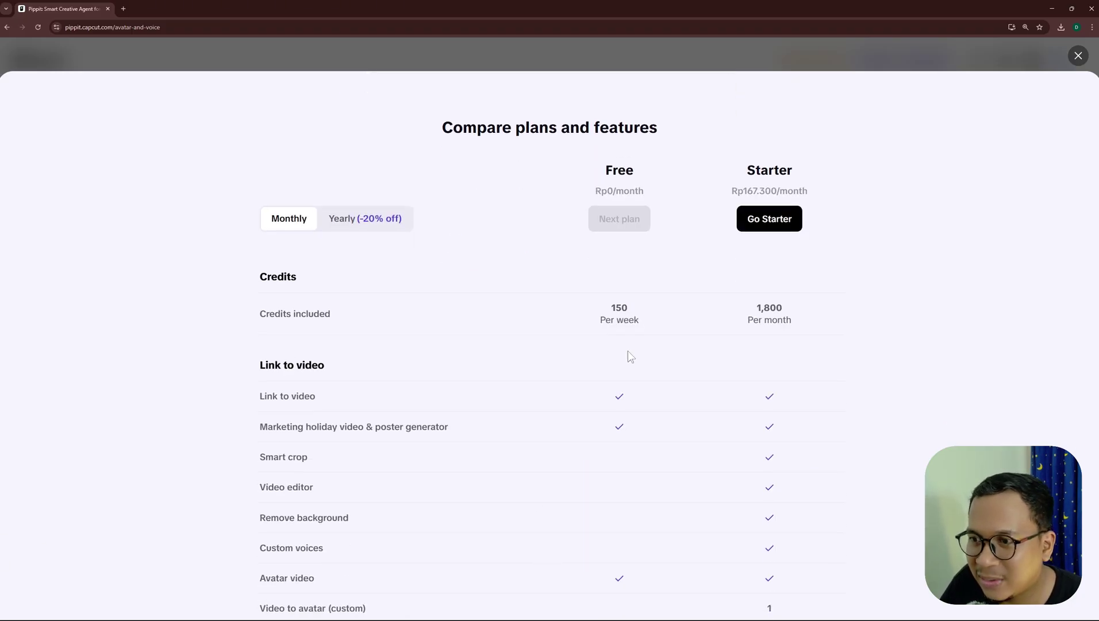
{"action": "left_click_drag", "start_coordinate": [610, 309], "coordinate": [628, 309]}
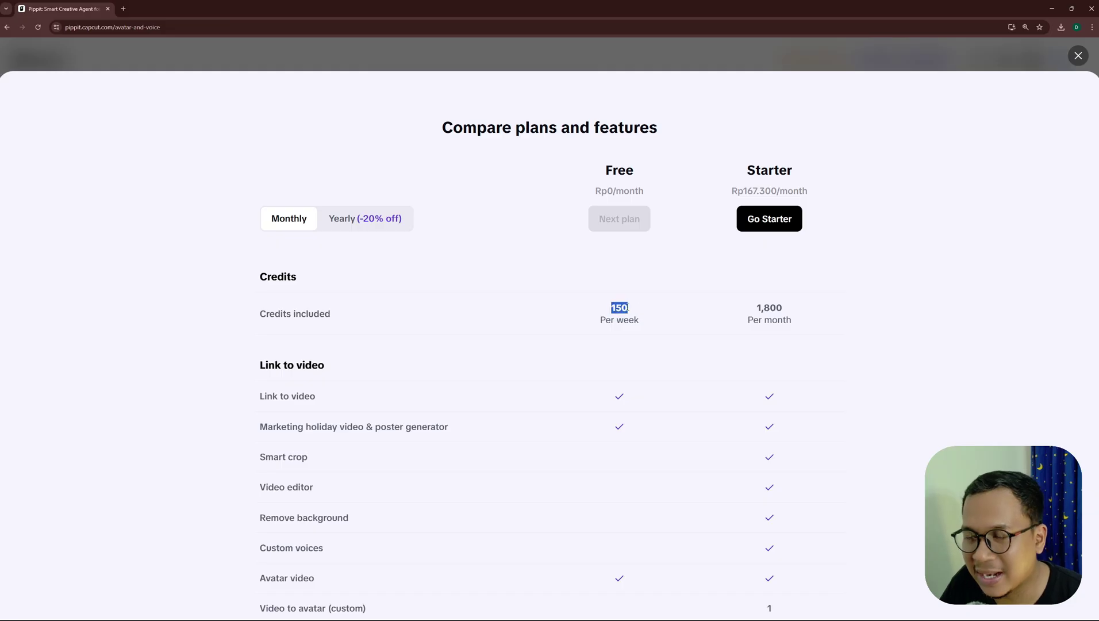
{"action": "left_click", "coordinate": [624, 319]}
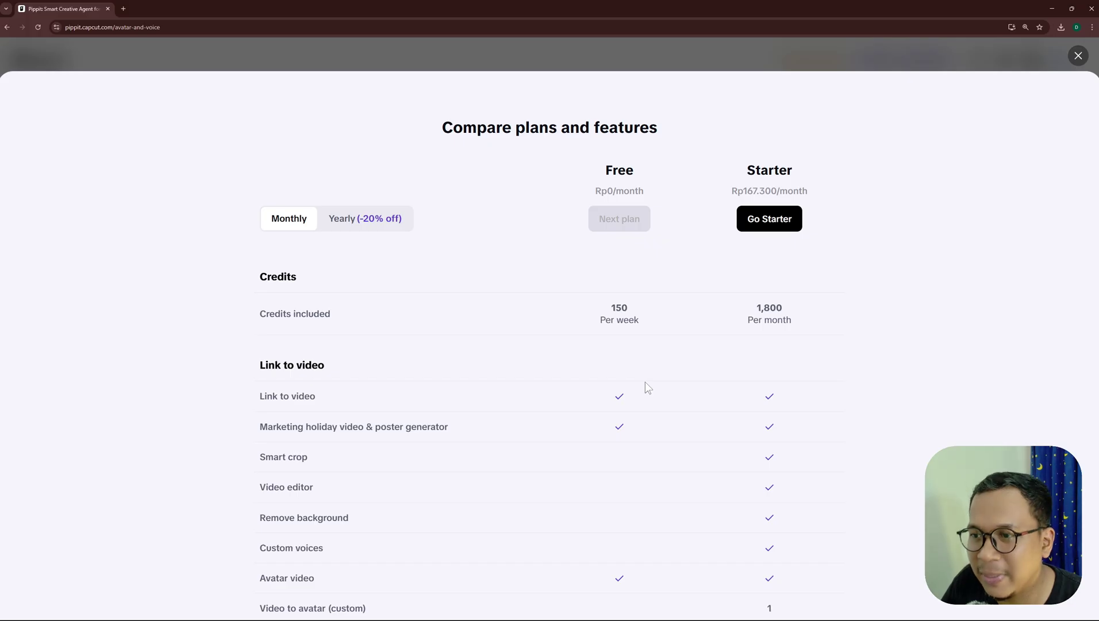
{"action": "scroll", "coordinate": [645, 382], "scroll_direction": "up", "scroll_amount": 2}
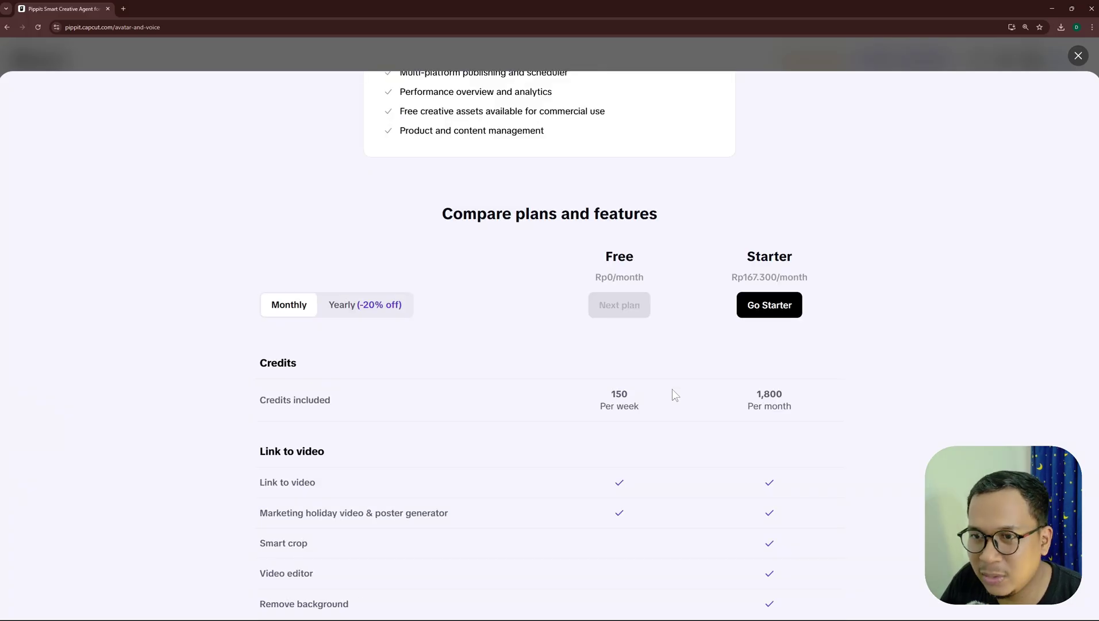
{"action": "scroll", "coordinate": [691, 298], "scroll_direction": "up", "scroll_amount": 10}
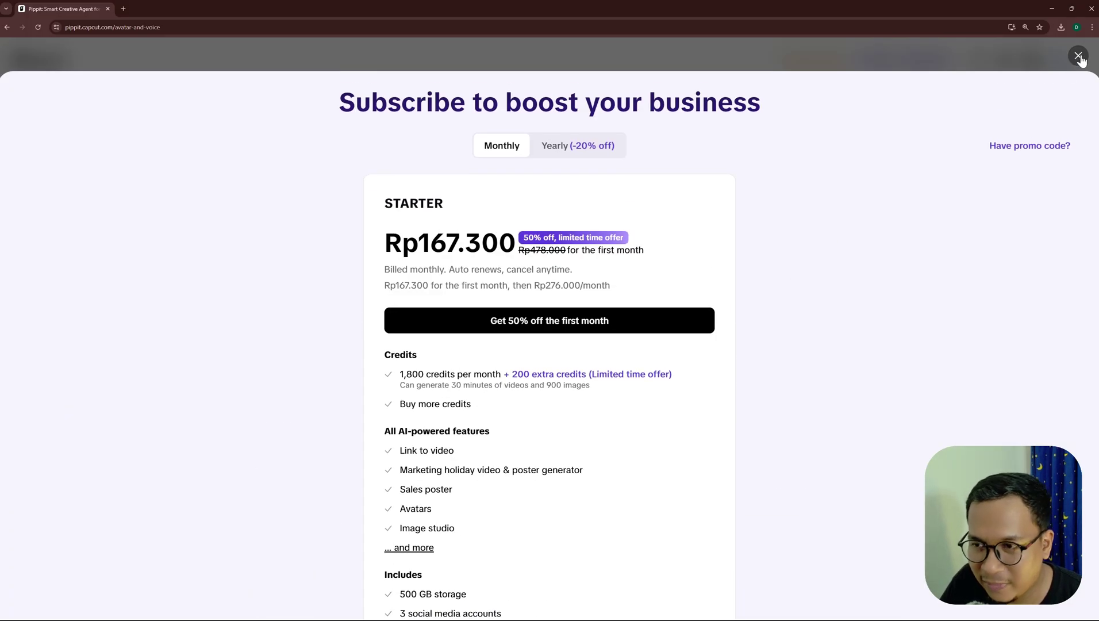
{"action": "left_click", "coordinate": [1079, 56]}
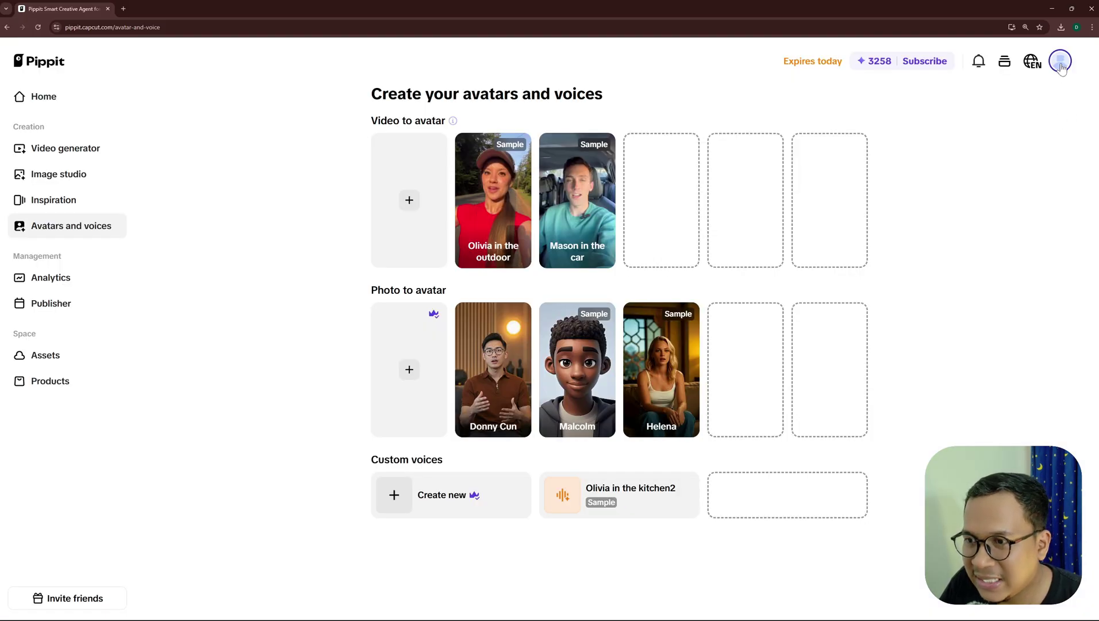
Open the friend referral offer from the account details and copy the invitation link.
{"action": "left_click", "coordinate": [1061, 64]}
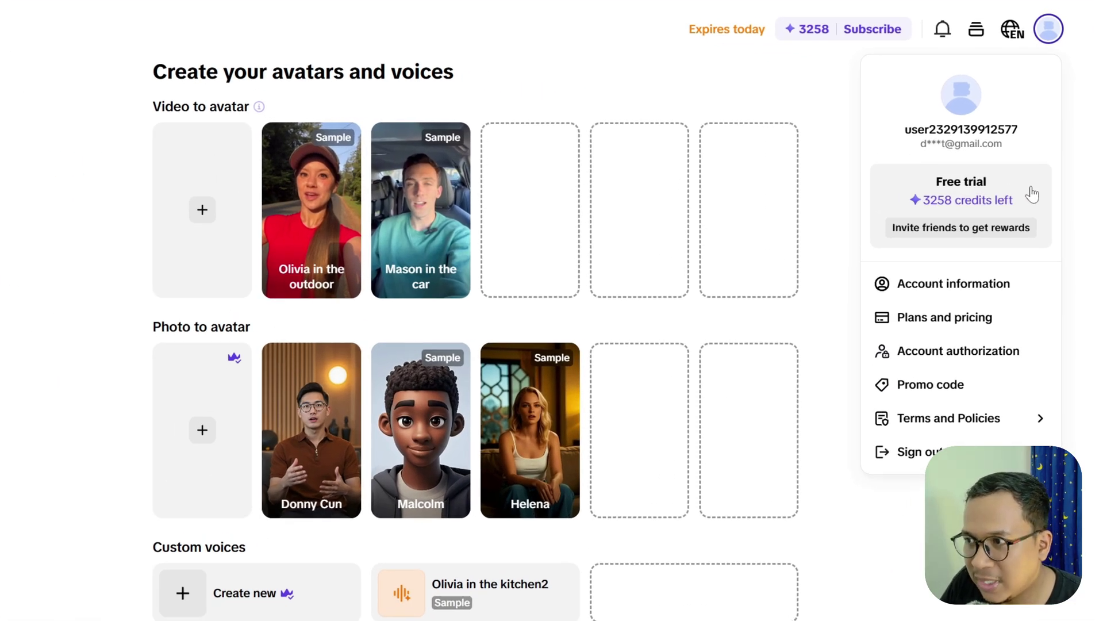
{"action": "left_click", "coordinate": [977, 229]}
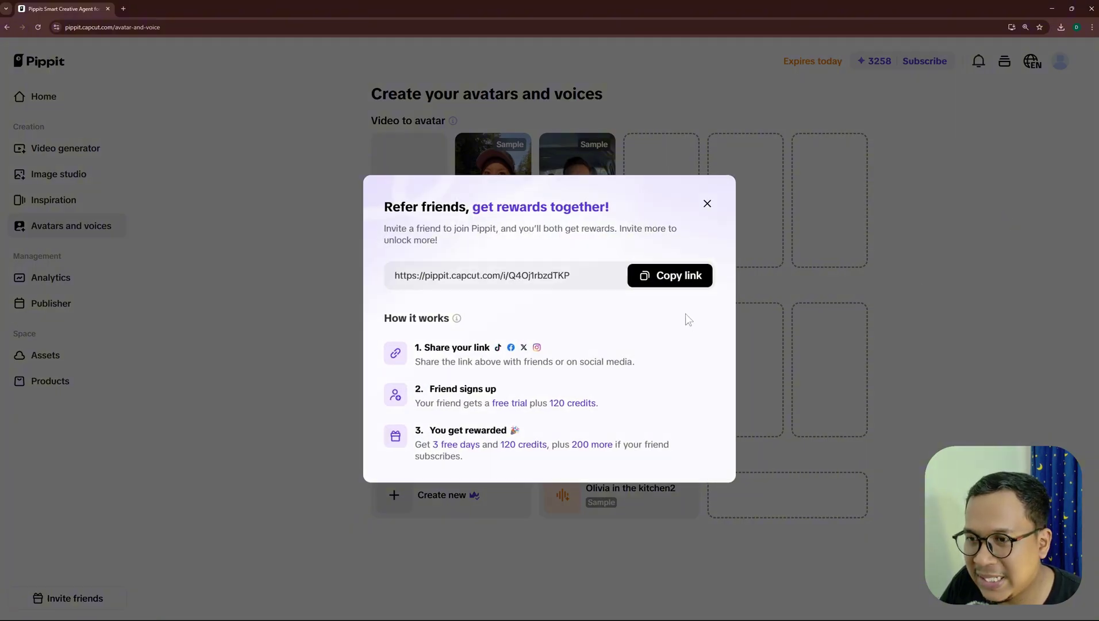
{"action": "left_click", "coordinate": [680, 284]}
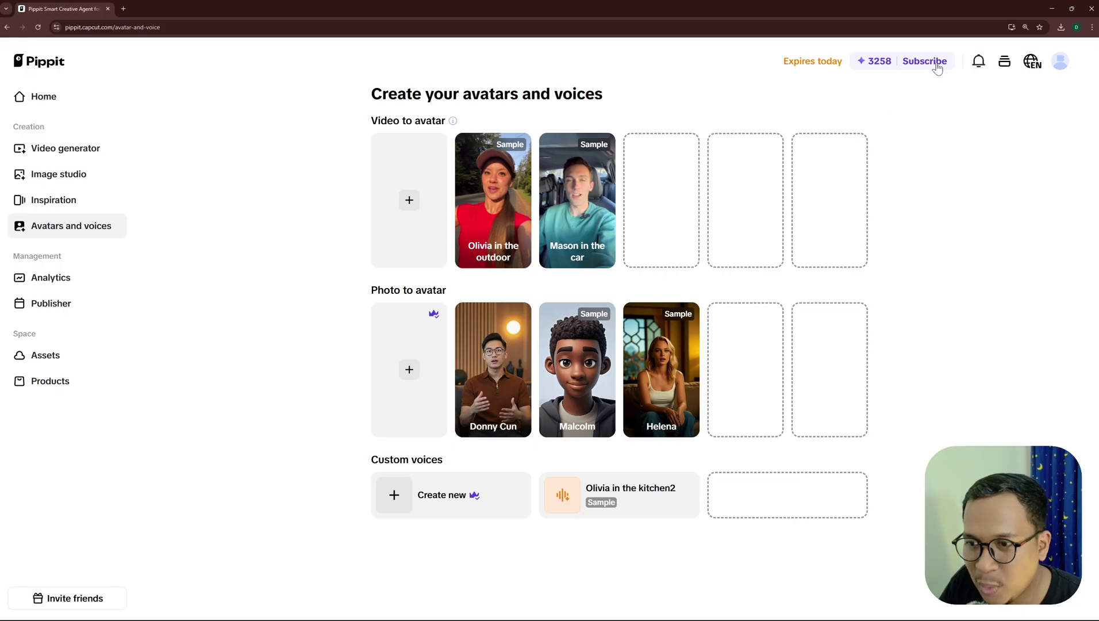
Reopen the subscription offer, switch to monthly billing, and enter the promo code PIPPIT45OFF.
{"action": "left_click", "coordinate": [1025, 1]}
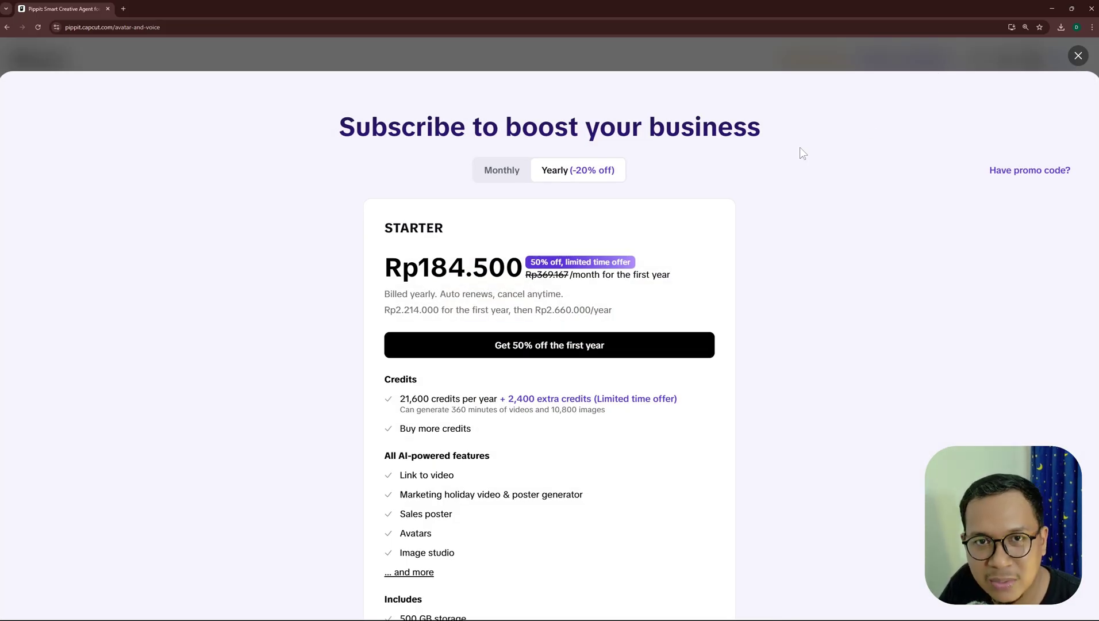
{"action": "left_click", "coordinate": [501, 171]}
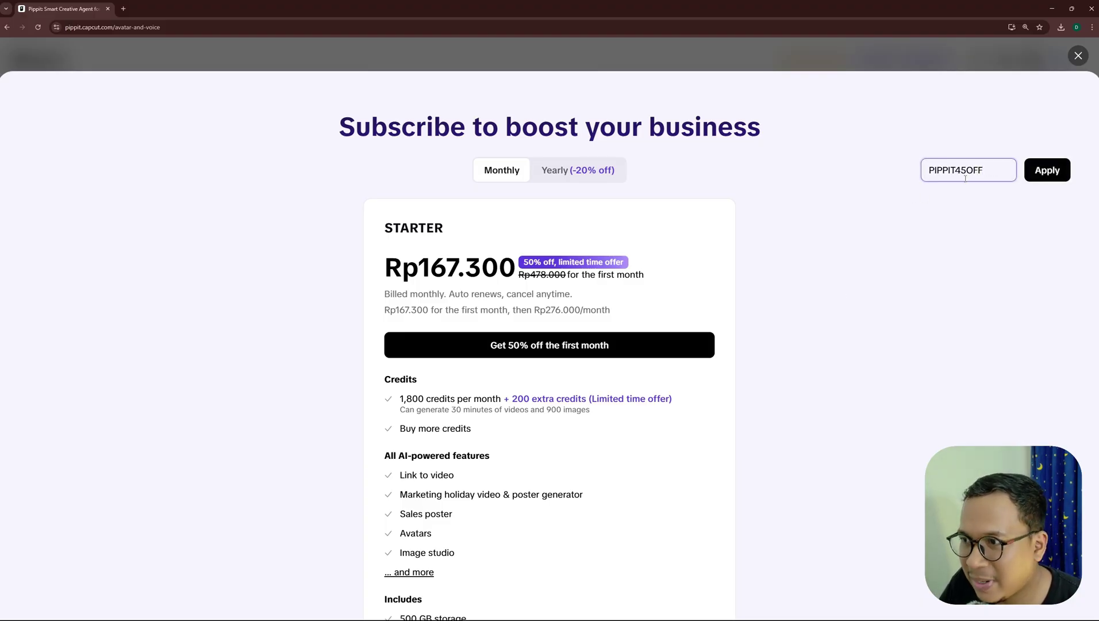
{"action": "left_click_drag", "start_coordinate": [963, 170], "coordinate": [968, 170]}
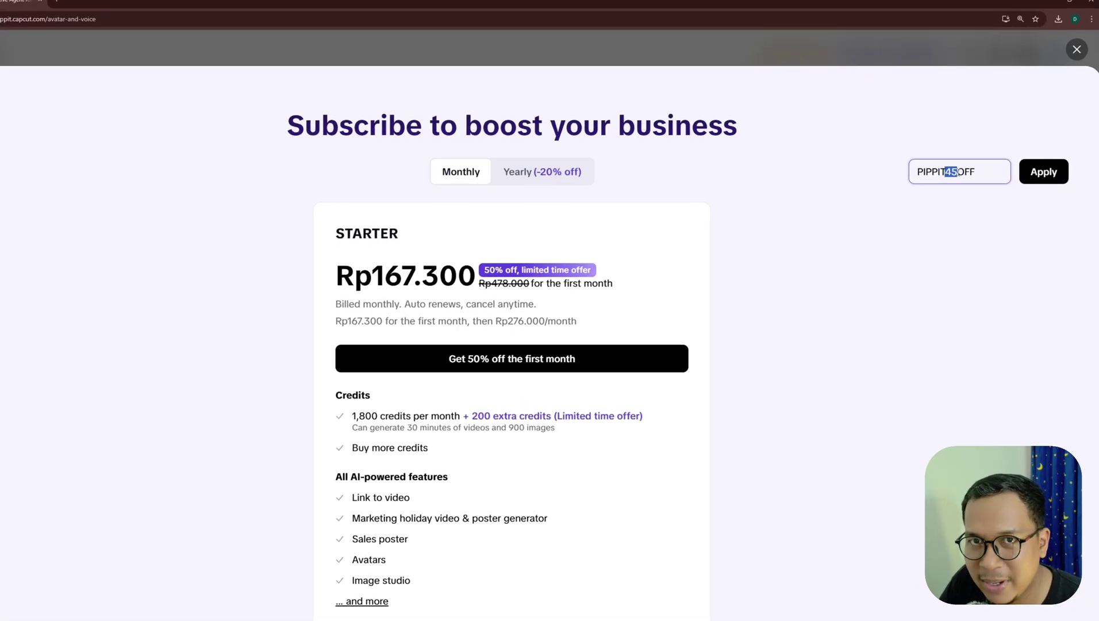